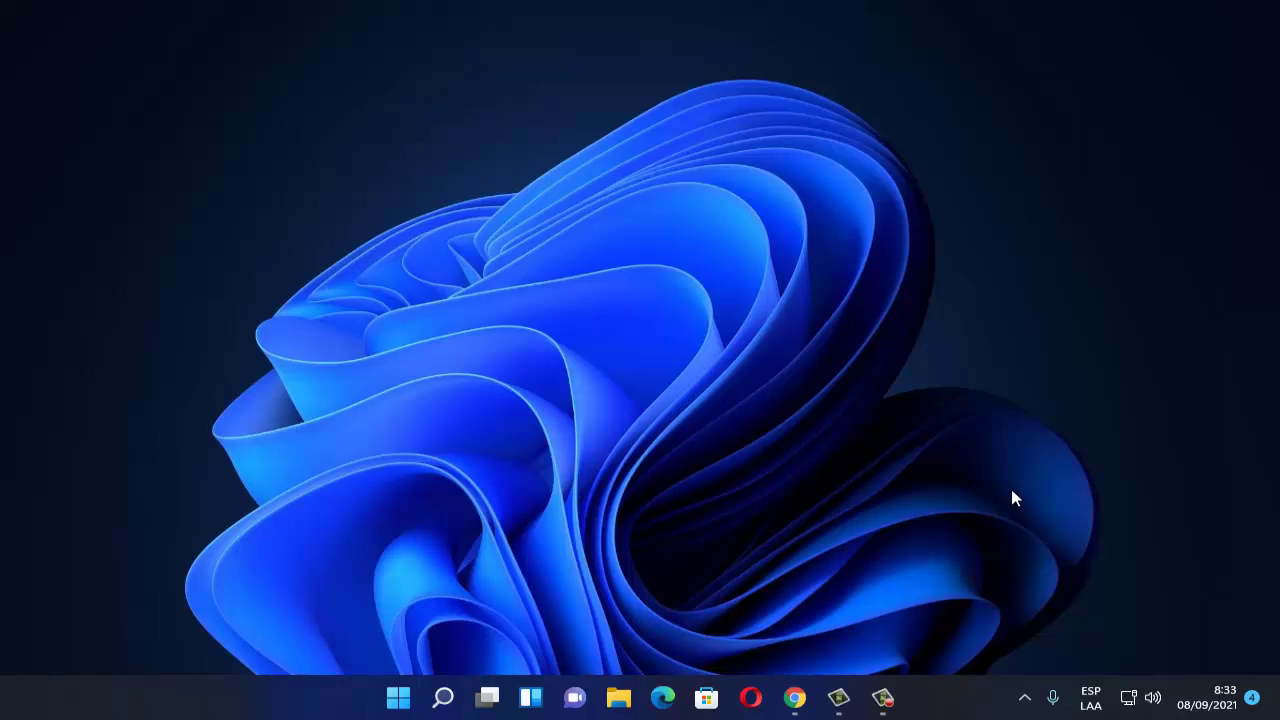
- Open the system sound settings and launch the additional sound options (Más opciones de sonido)
{"action": "right_click", "coordinate": [1143, 698]}
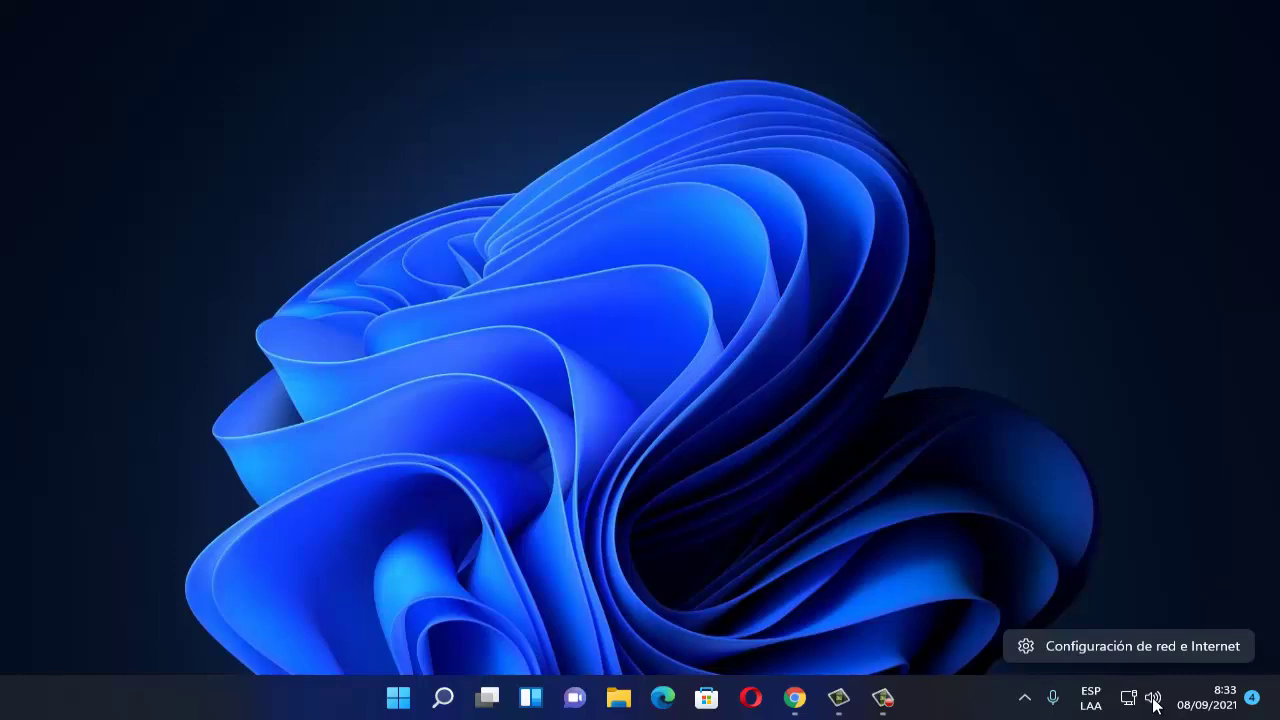
{"action": "right_click", "coordinate": [1154, 699]}
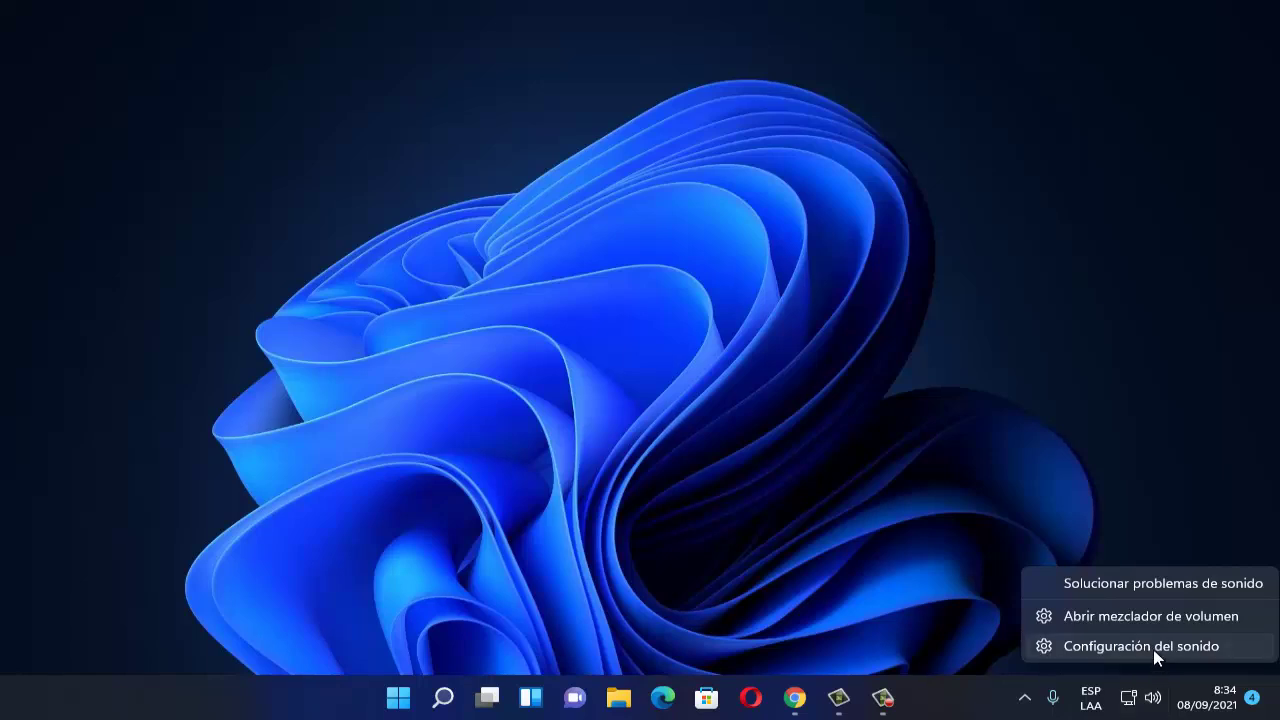
{"action": "left_click", "coordinate": [1153, 649]}
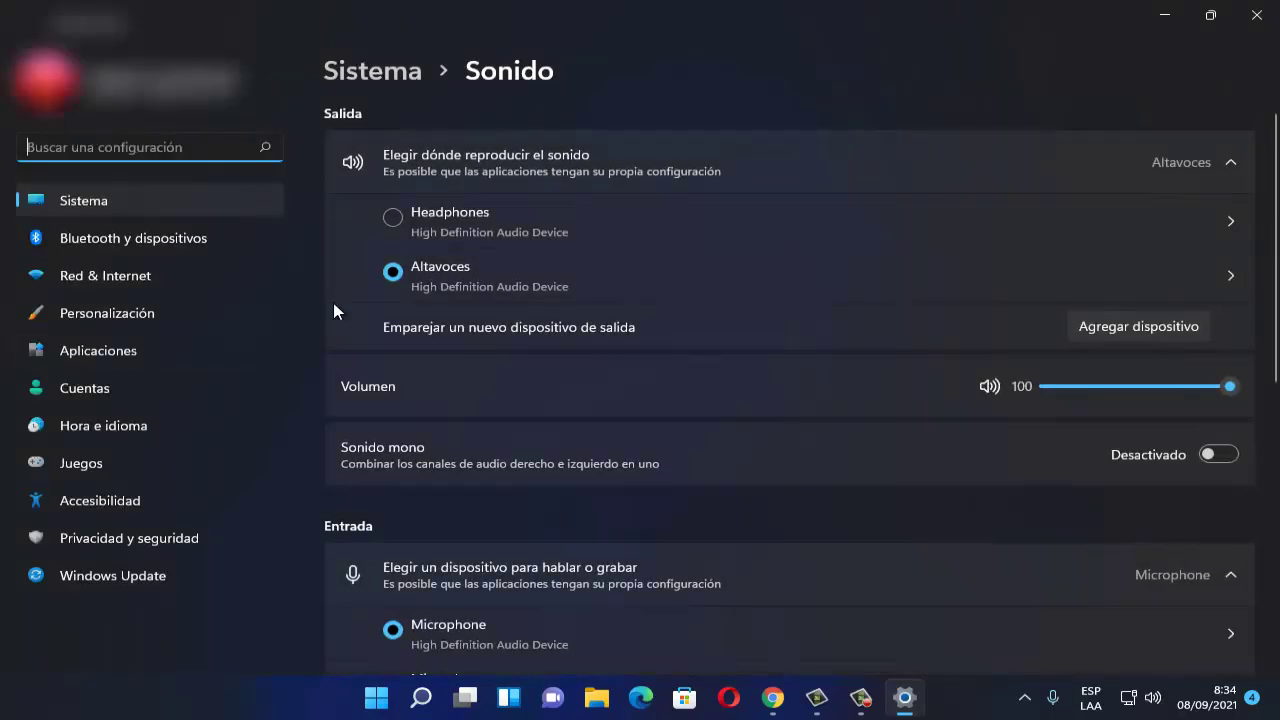
{"action": "scroll", "coordinate": [524, 325], "scroll_direction": "down", "scroll_amount": 5}
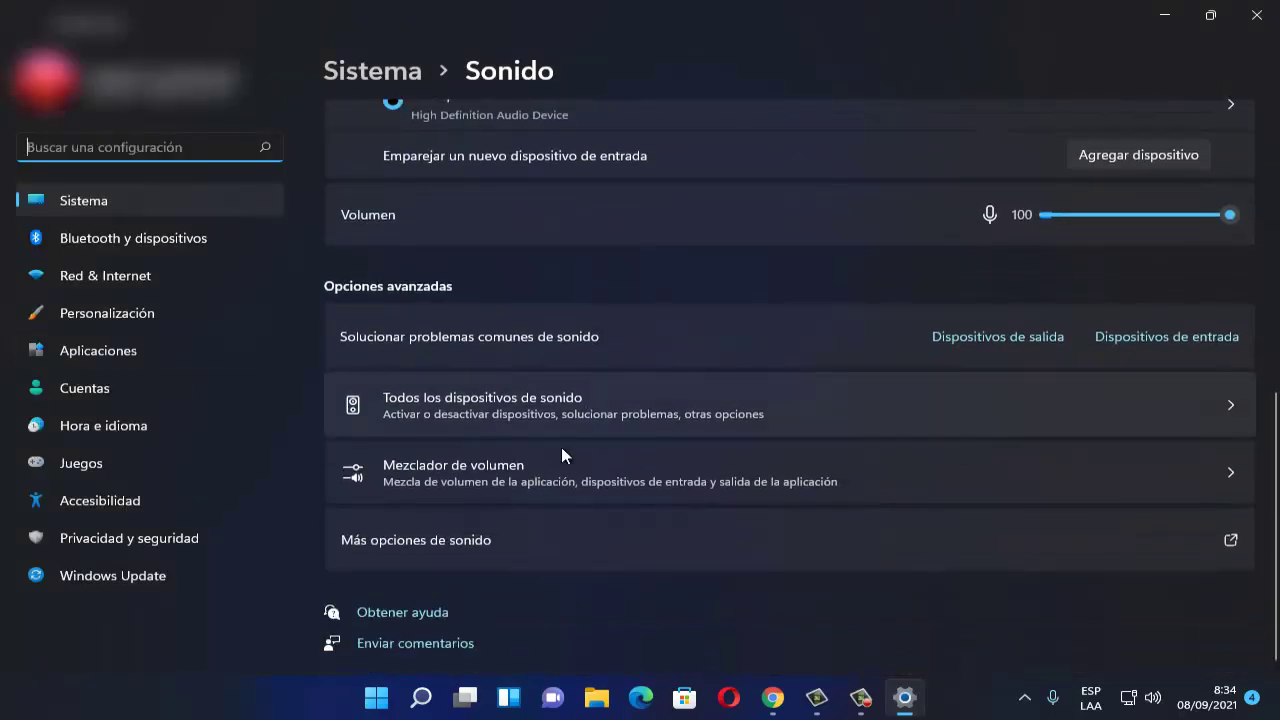
{"action": "left_click", "coordinate": [472, 549]}
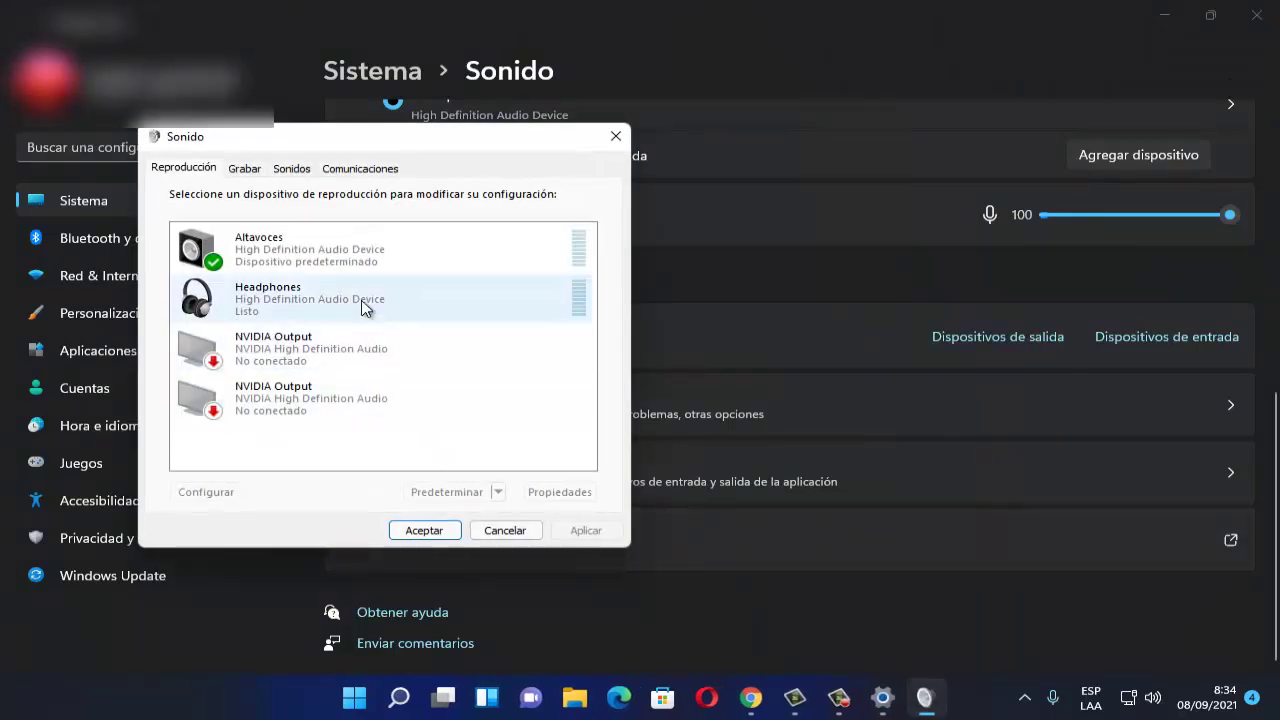
- Open the properties of the Altavoces playback device and show its advanced options
{"action": "right_click", "coordinate": [276, 254]}
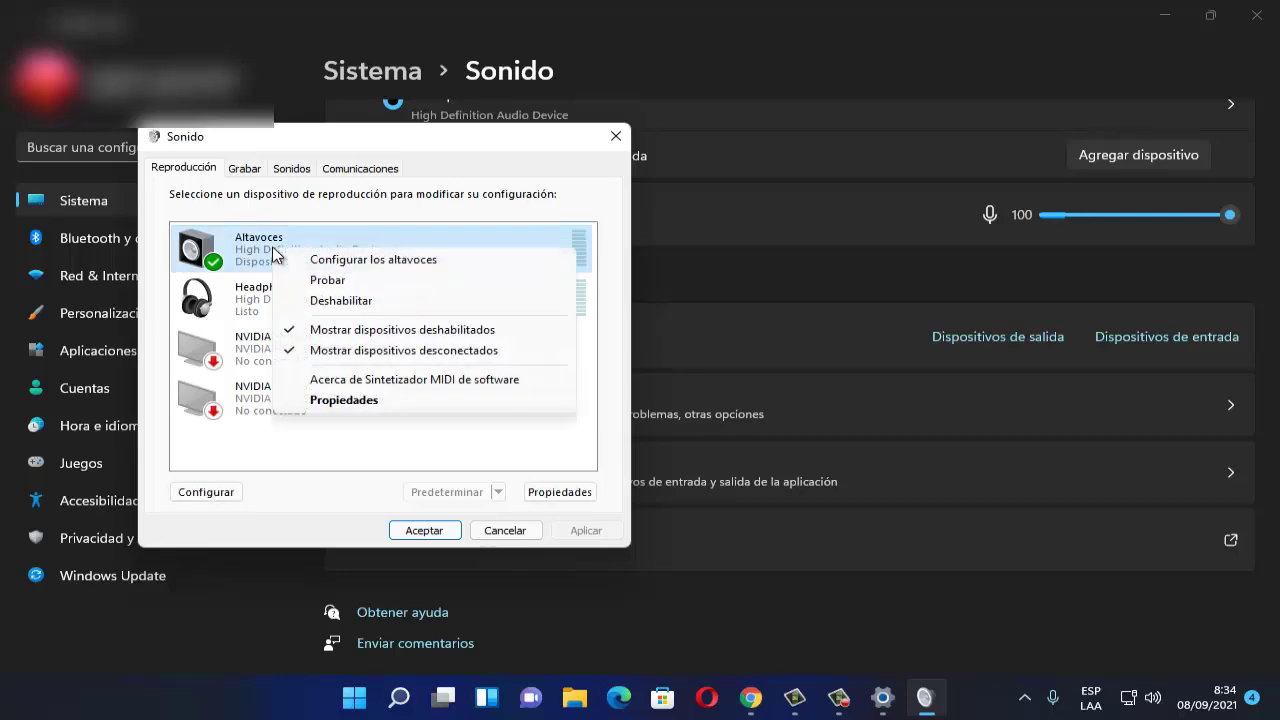
{"action": "left_click", "coordinate": [336, 400]}
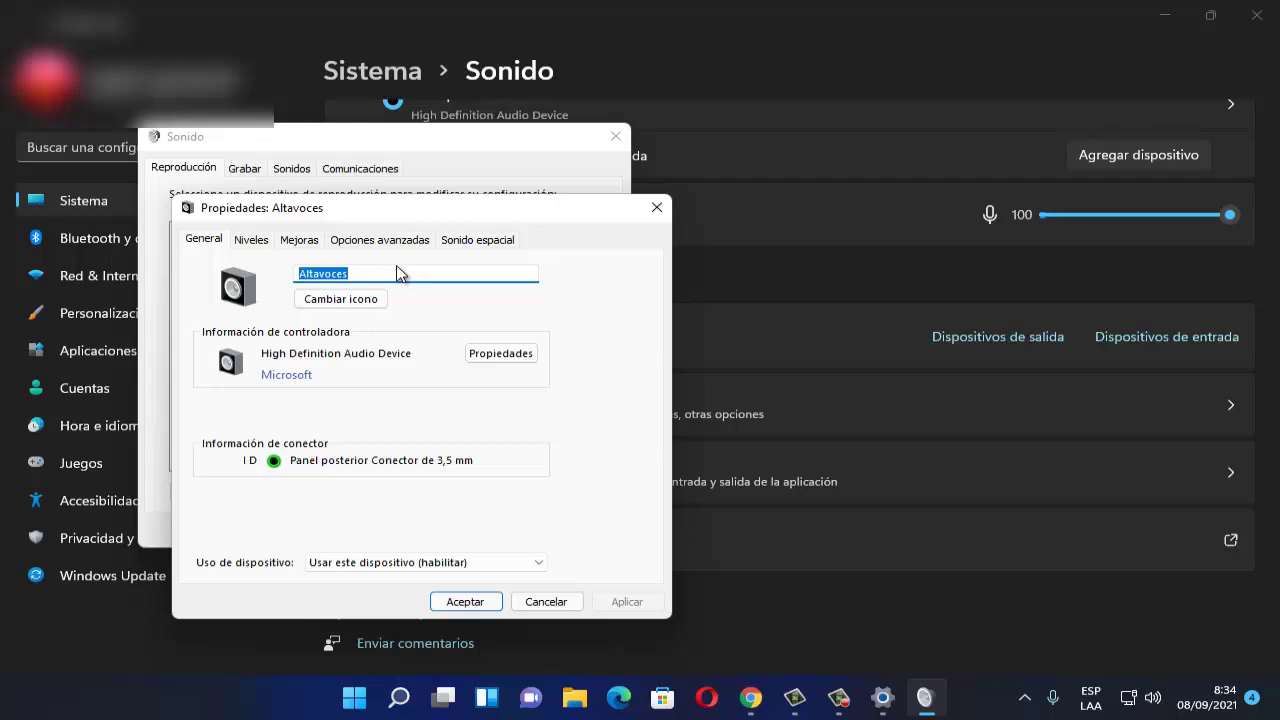
{"action": "left_click", "coordinate": [381, 243]}
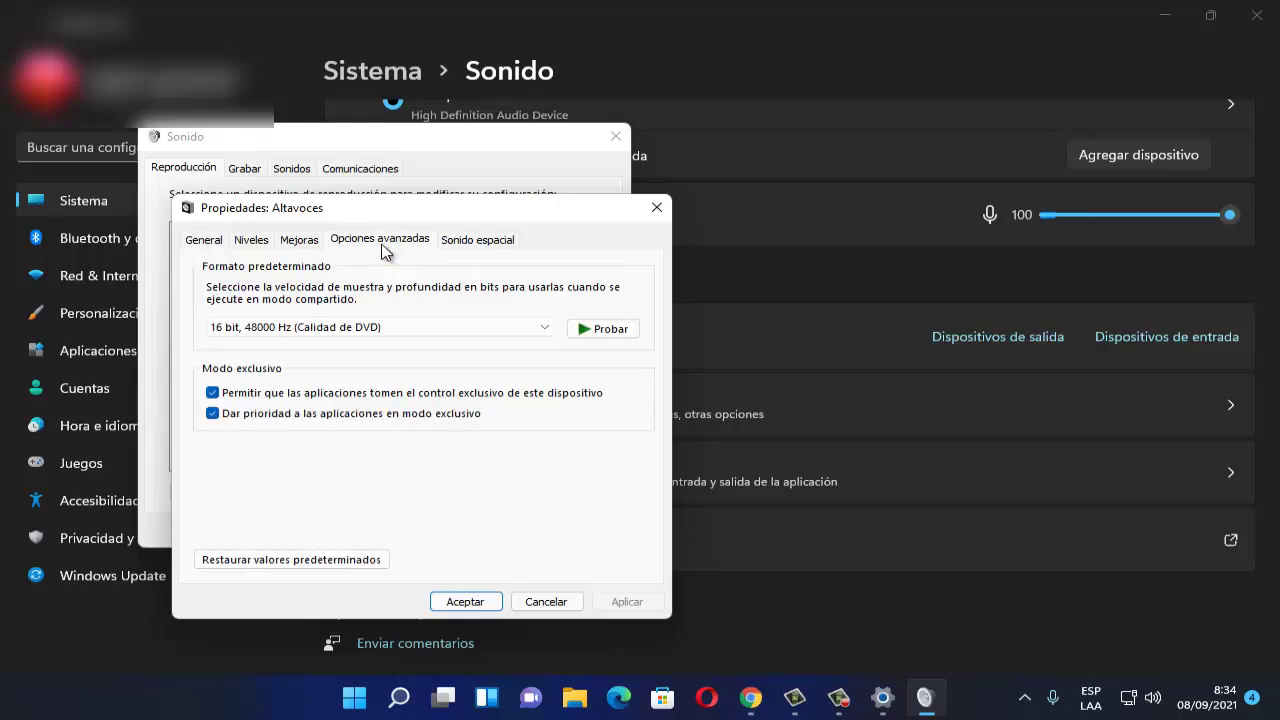
- Try the default format 24 bit, 44100 Hz (Calidad de estudio) for Altavoces, cancelling both the properties and Sound dialogs
{"action": "left_click", "coordinate": [371, 331]}
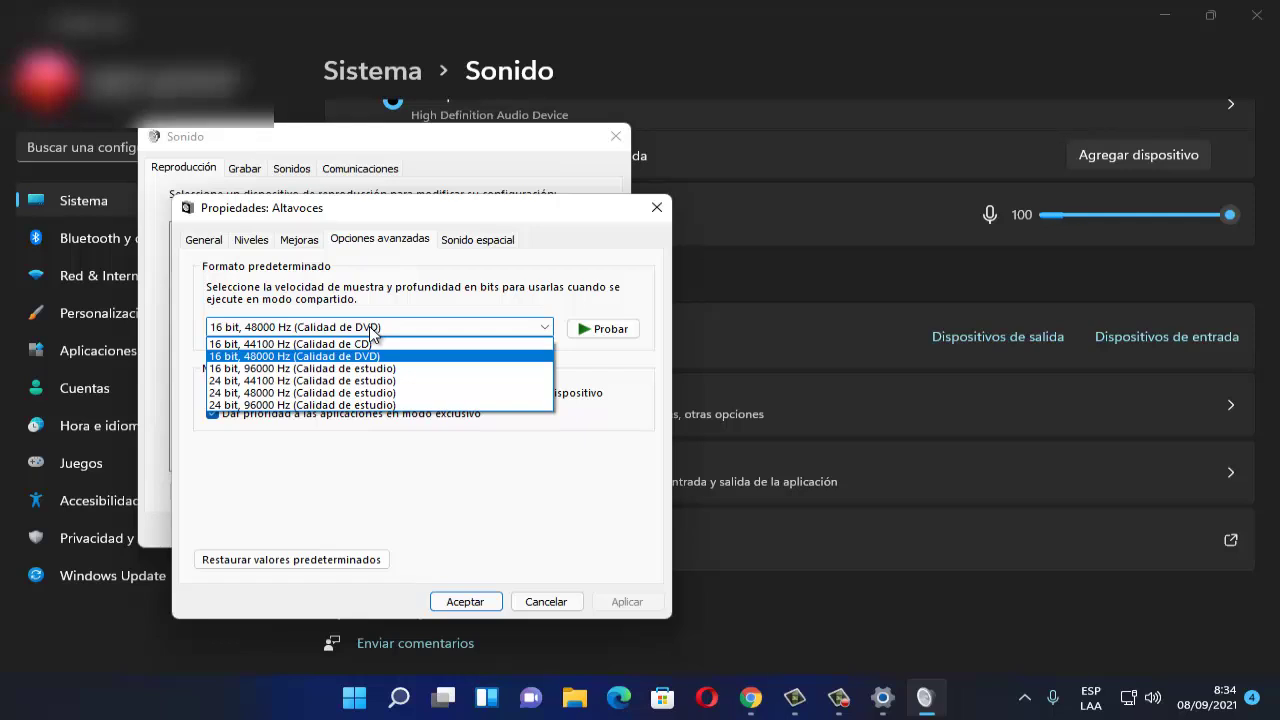
{"action": "left_click", "coordinate": [371, 331]}
{"action": "left_click", "coordinate": [371, 331]}
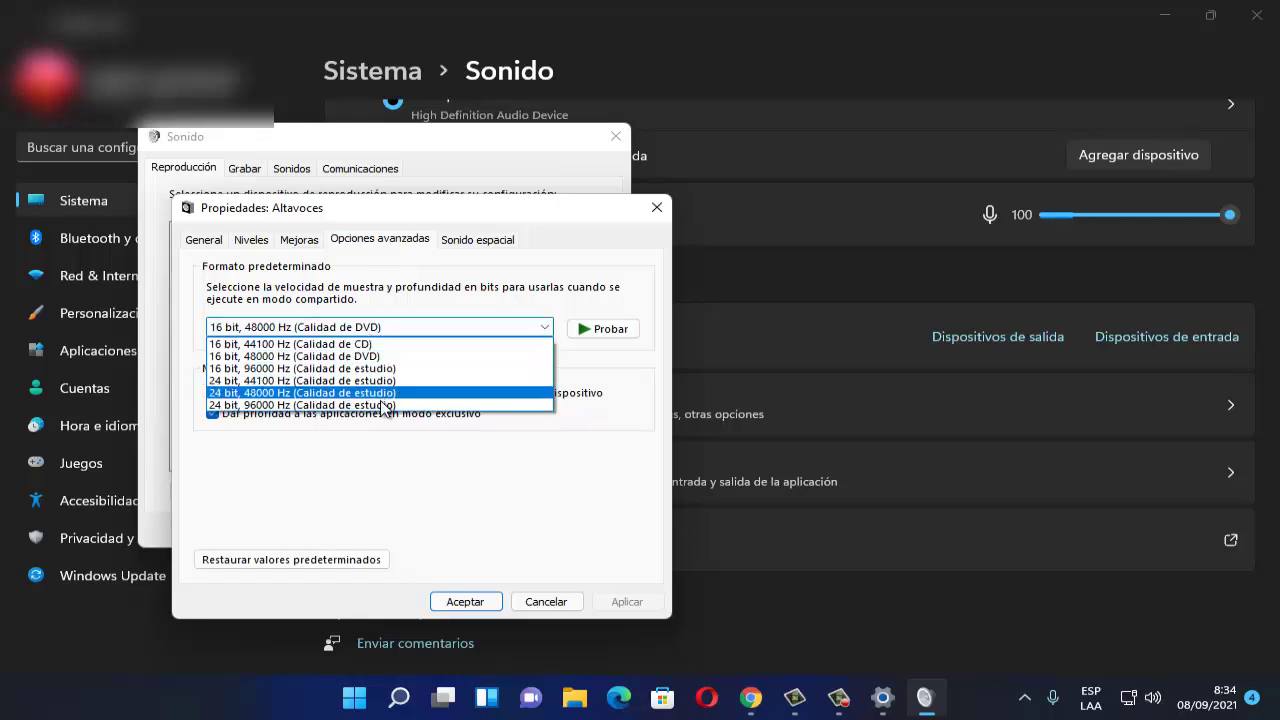
{"action": "left_click", "coordinate": [351, 481]}
{"action": "left_click", "coordinate": [386, 335]}
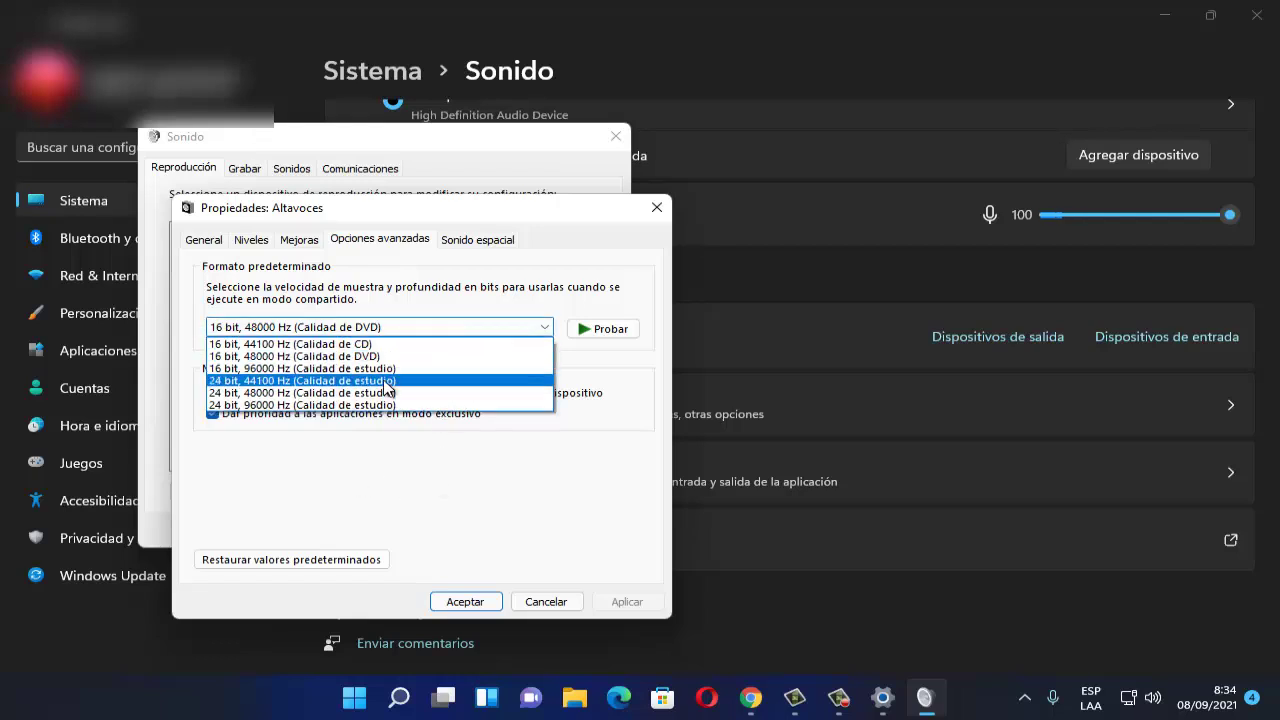
{"action": "left_click", "coordinate": [388, 392]}
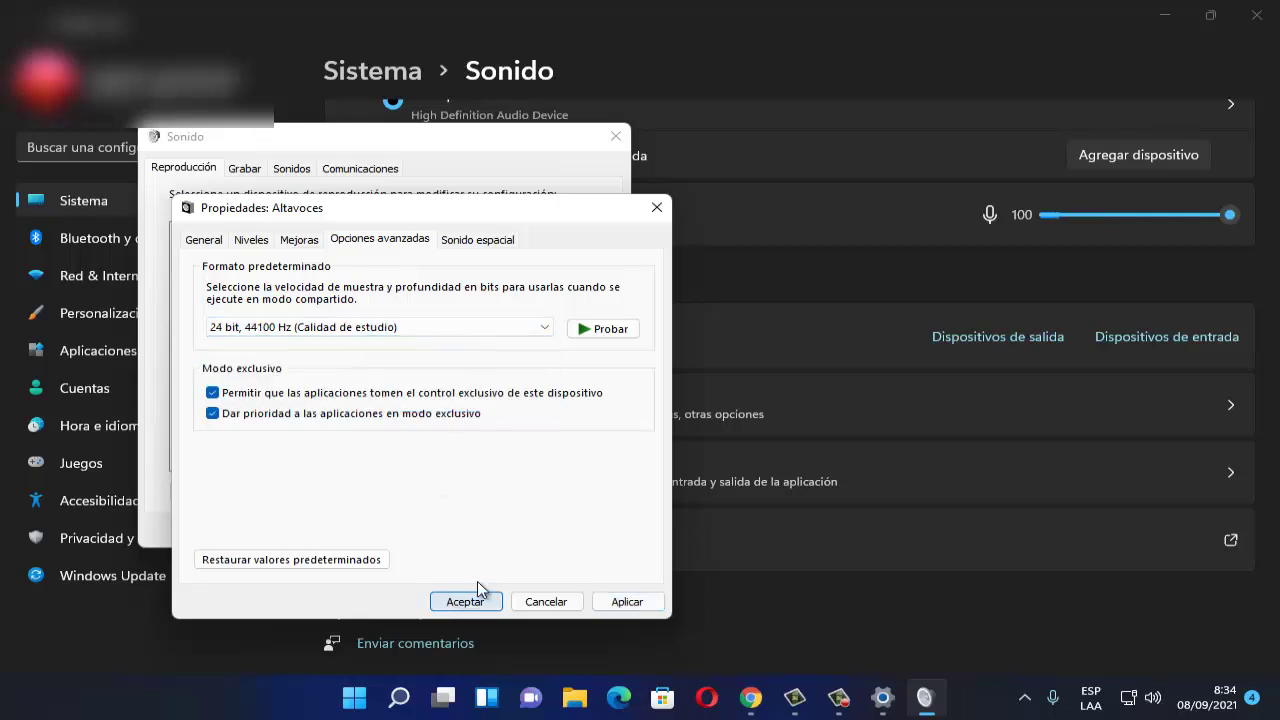
{"action": "left_click", "coordinate": [546, 602]}
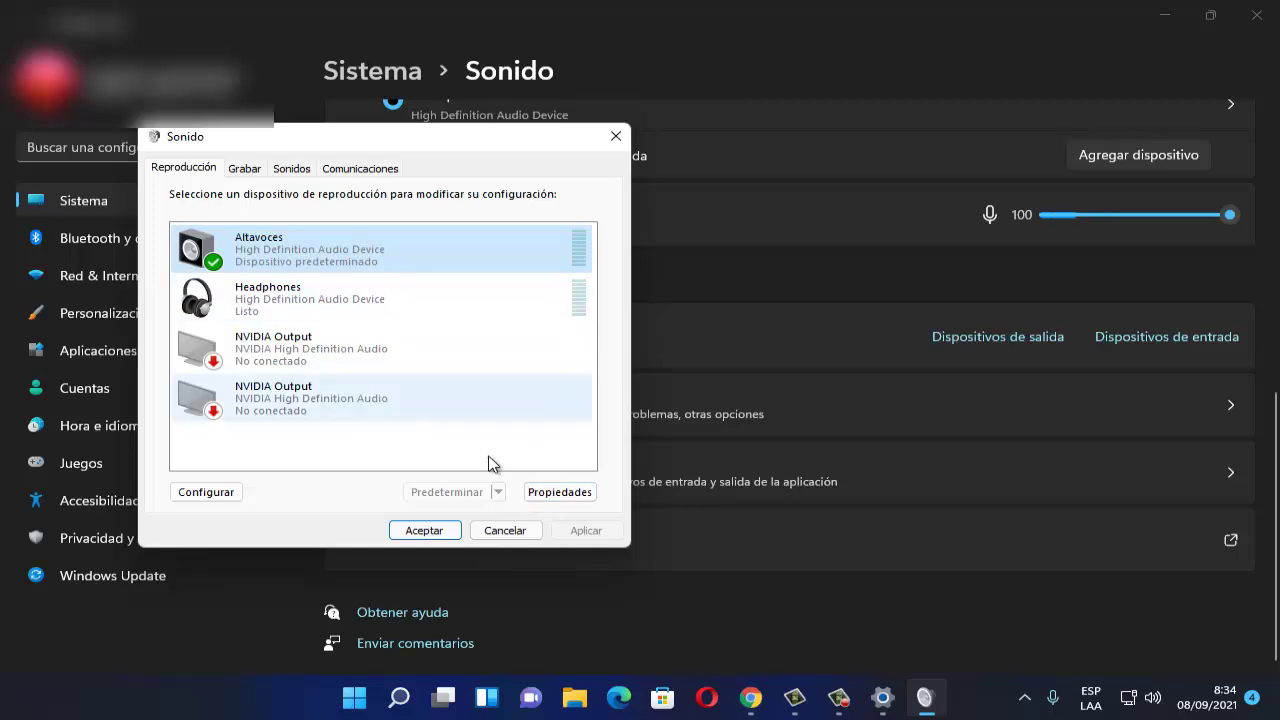
{"action": "left_click", "coordinate": [510, 530]}
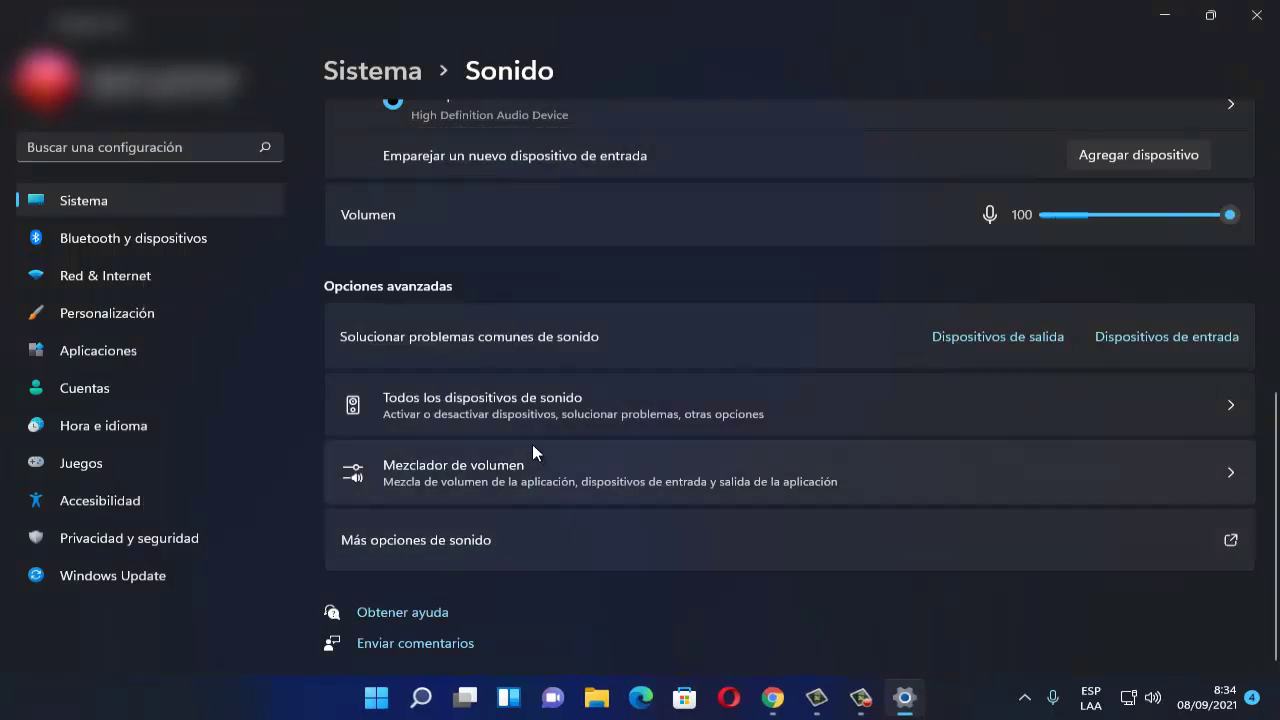
- Return to the output section of the sound settings and close the settings window
{"action": "scroll", "coordinate": [532, 446], "scroll_direction": "up", "scroll_amount": 4}
{"action": "scroll", "coordinate": [533, 446], "scroll_direction": "up", "scroll_amount": 3}
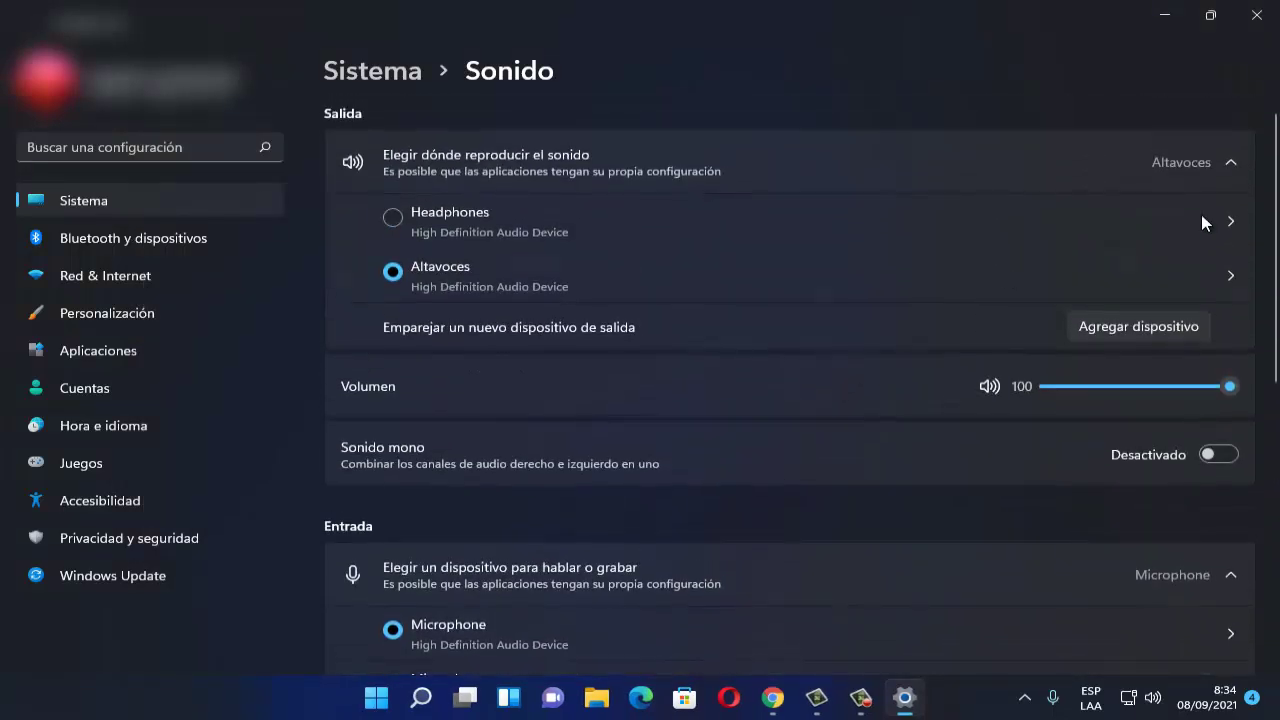
{"action": "left_click", "coordinate": [1257, 15]}
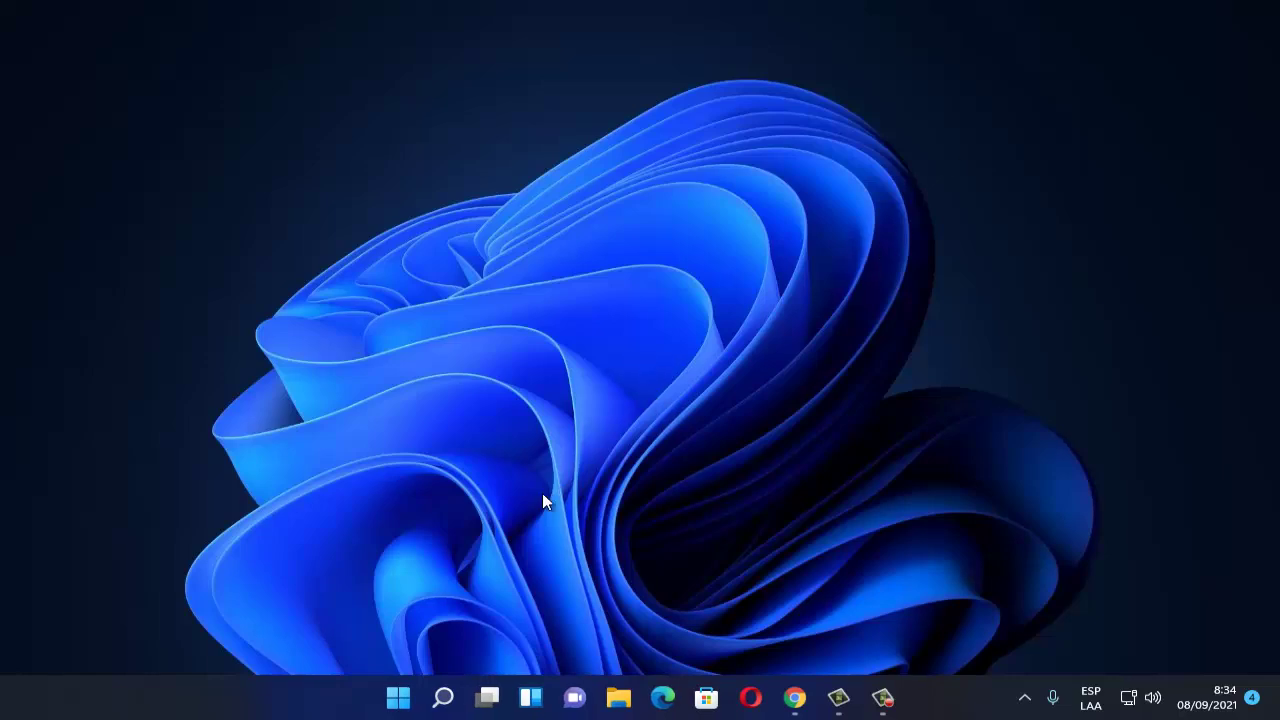
- Open Device Manager, maximize it and expand the category Controladoras de sonido y vídeo y dispositivos de juego
{"action": "right_click", "coordinate": [395, 703]}
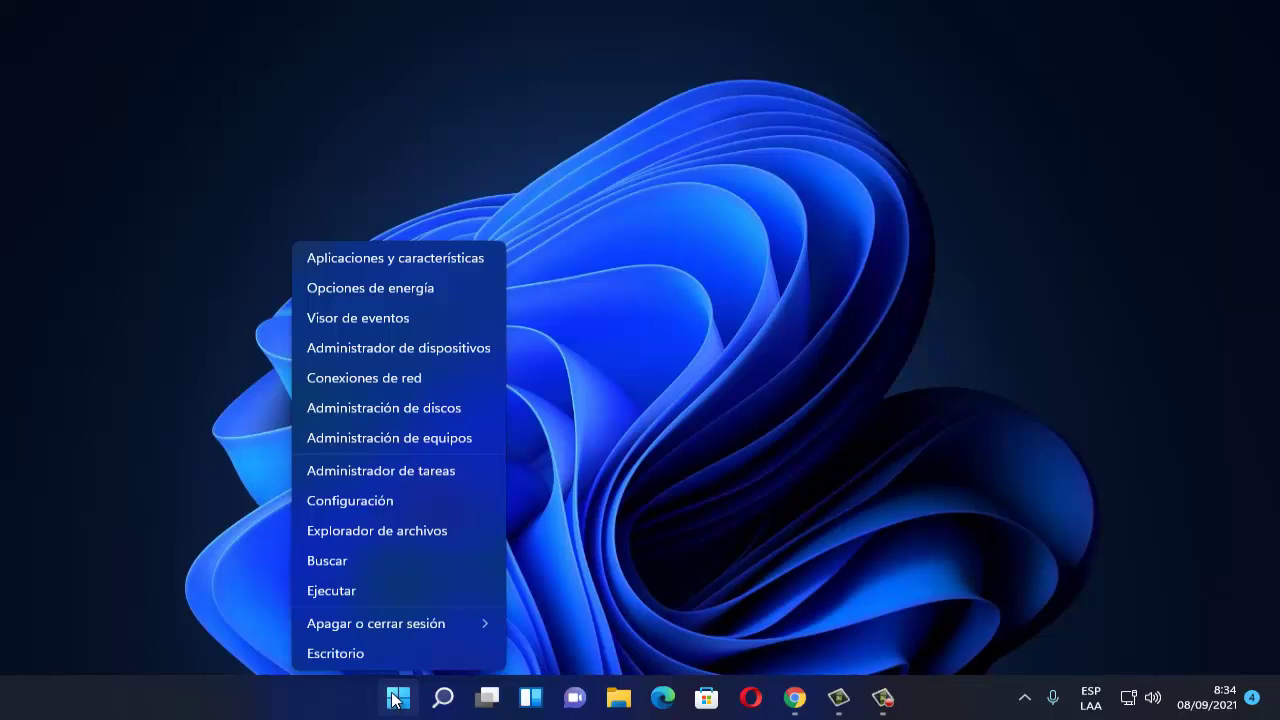
{"action": "left_click", "coordinate": [398, 350]}
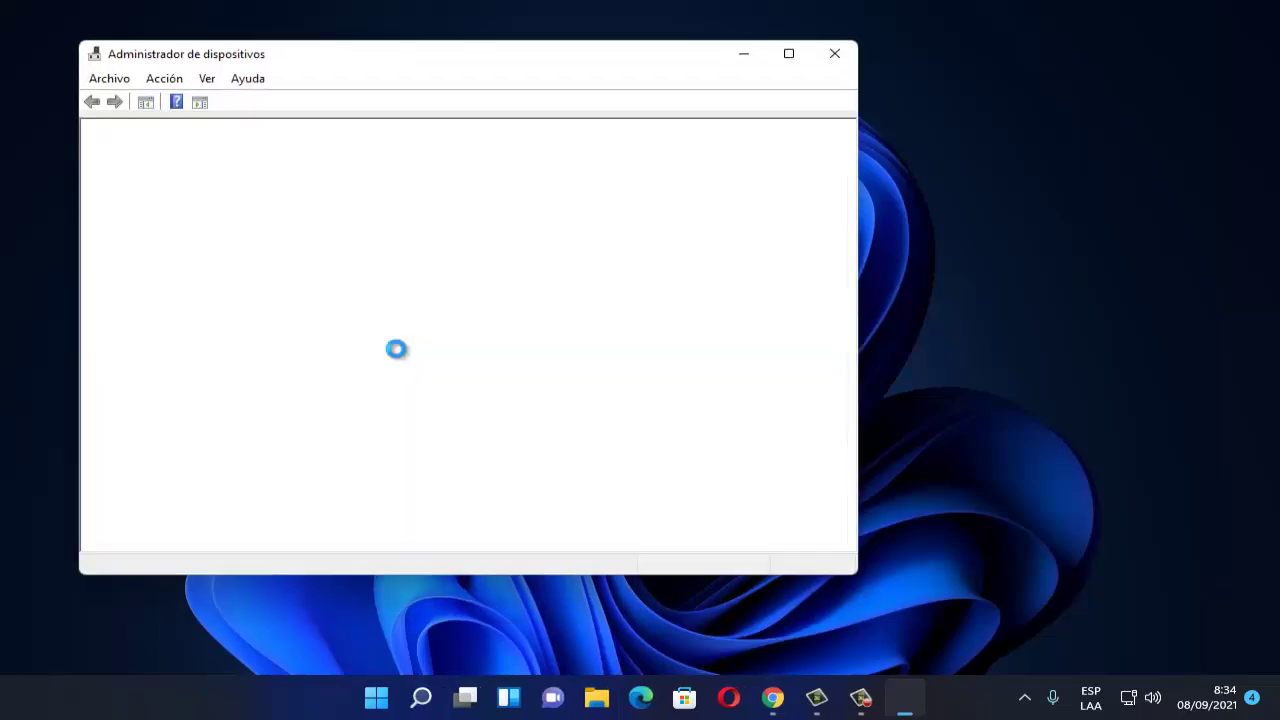
{"action": "left_click", "coordinate": [789, 54]}
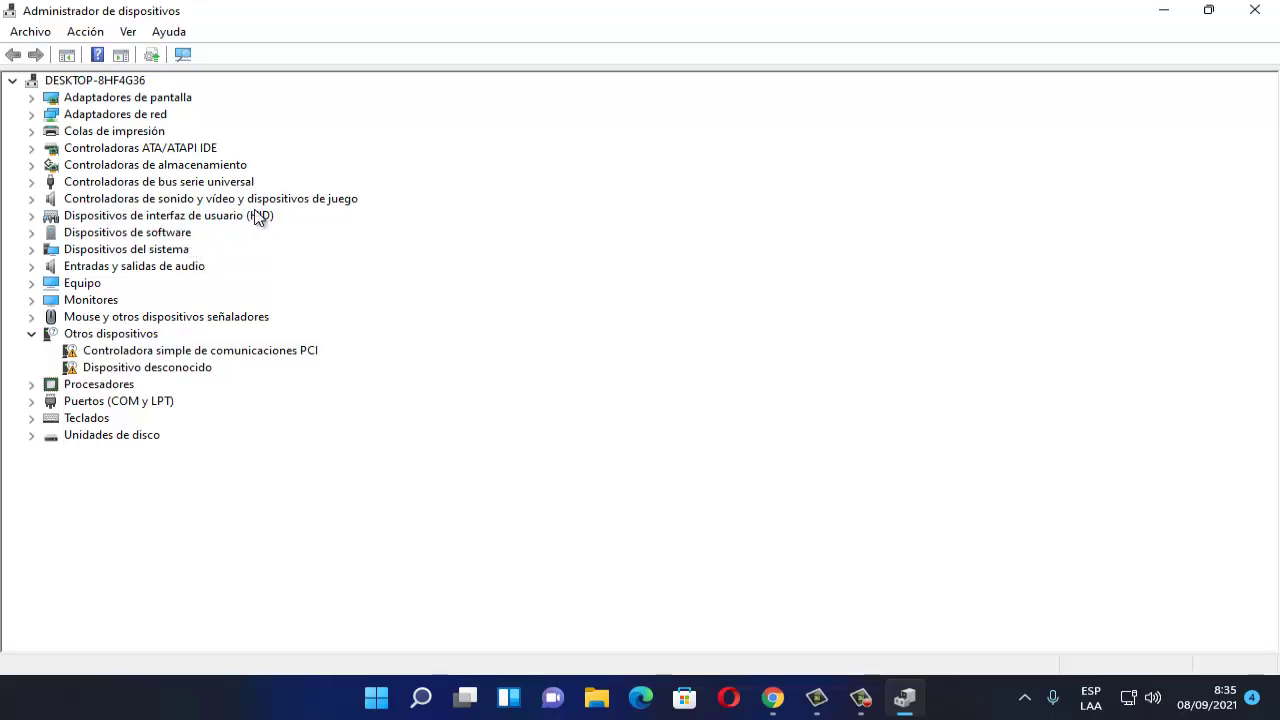
{"action": "left_click", "coordinate": [31, 199]}
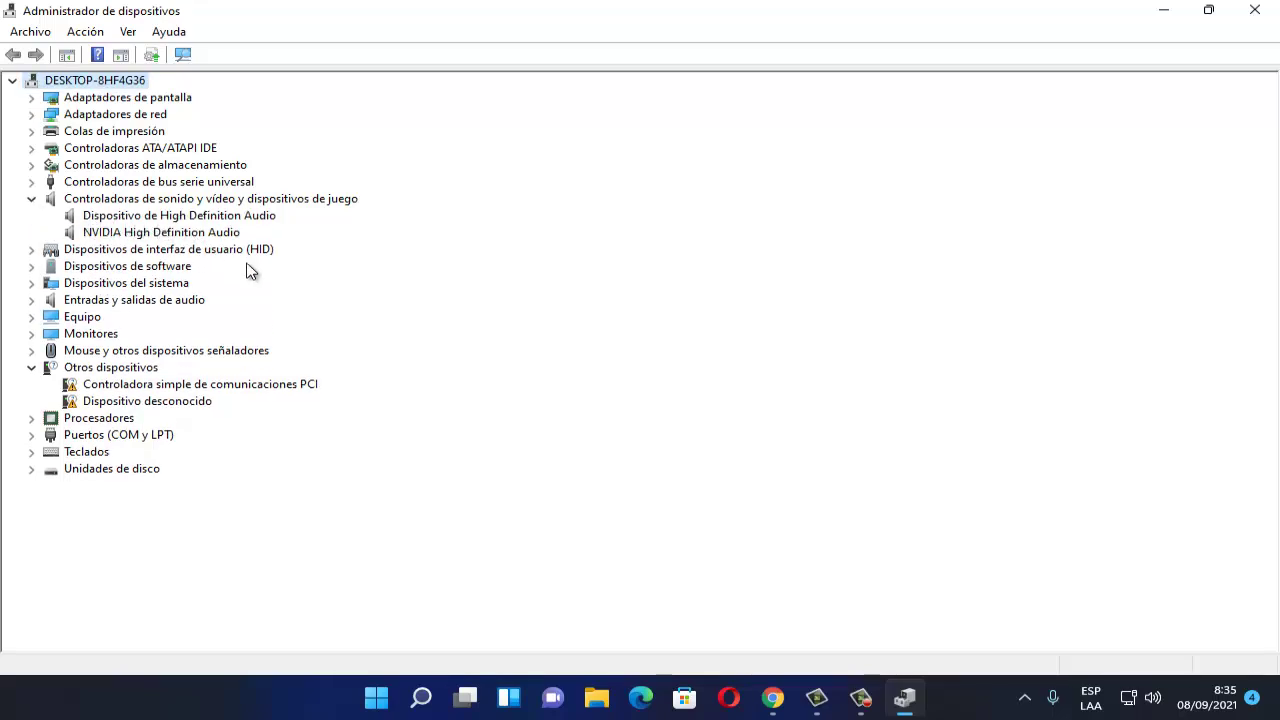
- Try a manual driver update for Dispositivo de High Definition Audio, selecting its compatible model from the available drivers and cancelling before installation
{"action": "right_click", "coordinate": [150, 218]}
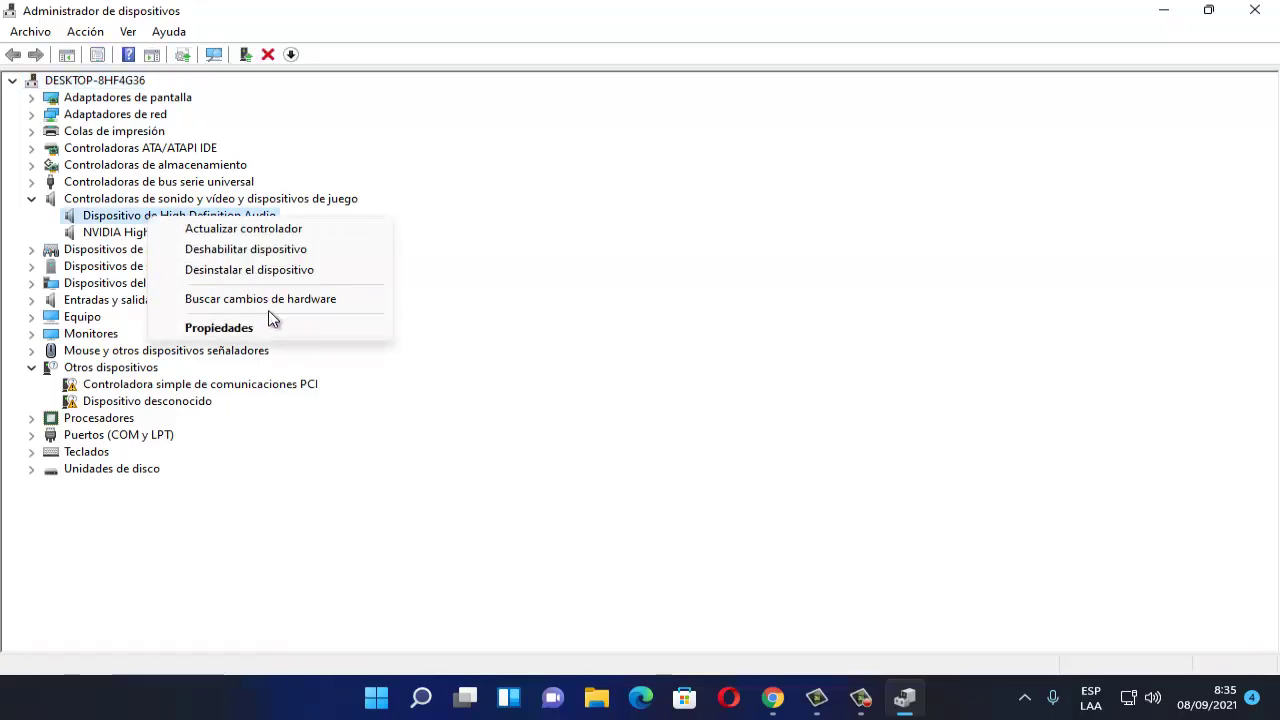
{"action": "left_click", "coordinate": [254, 228]}
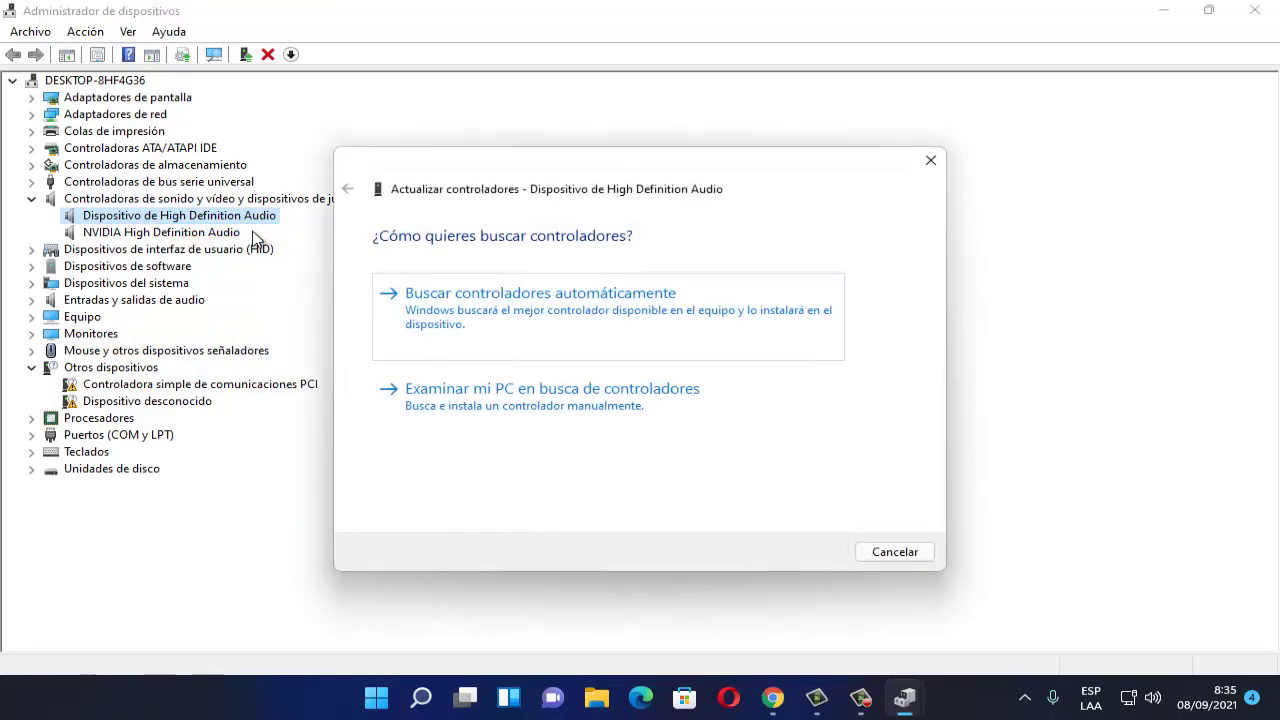
{"action": "left_click", "coordinate": [519, 412]}
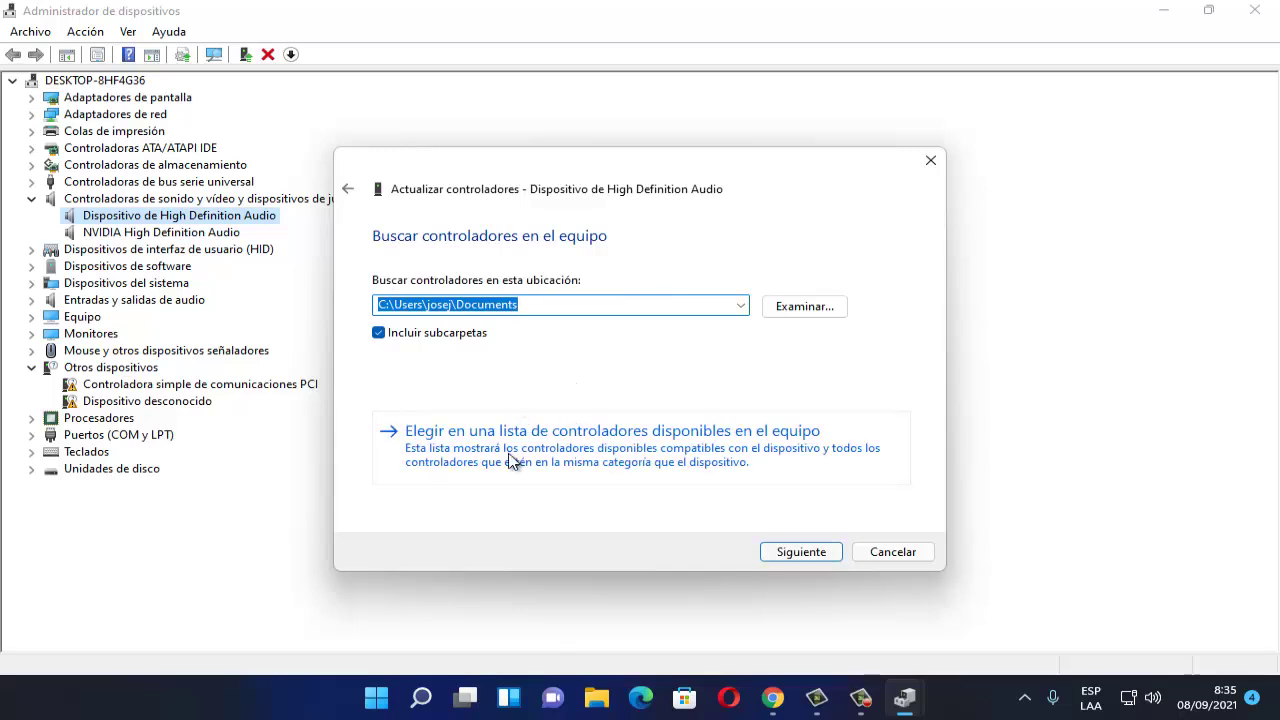
{"action": "left_click", "coordinate": [505, 452]}
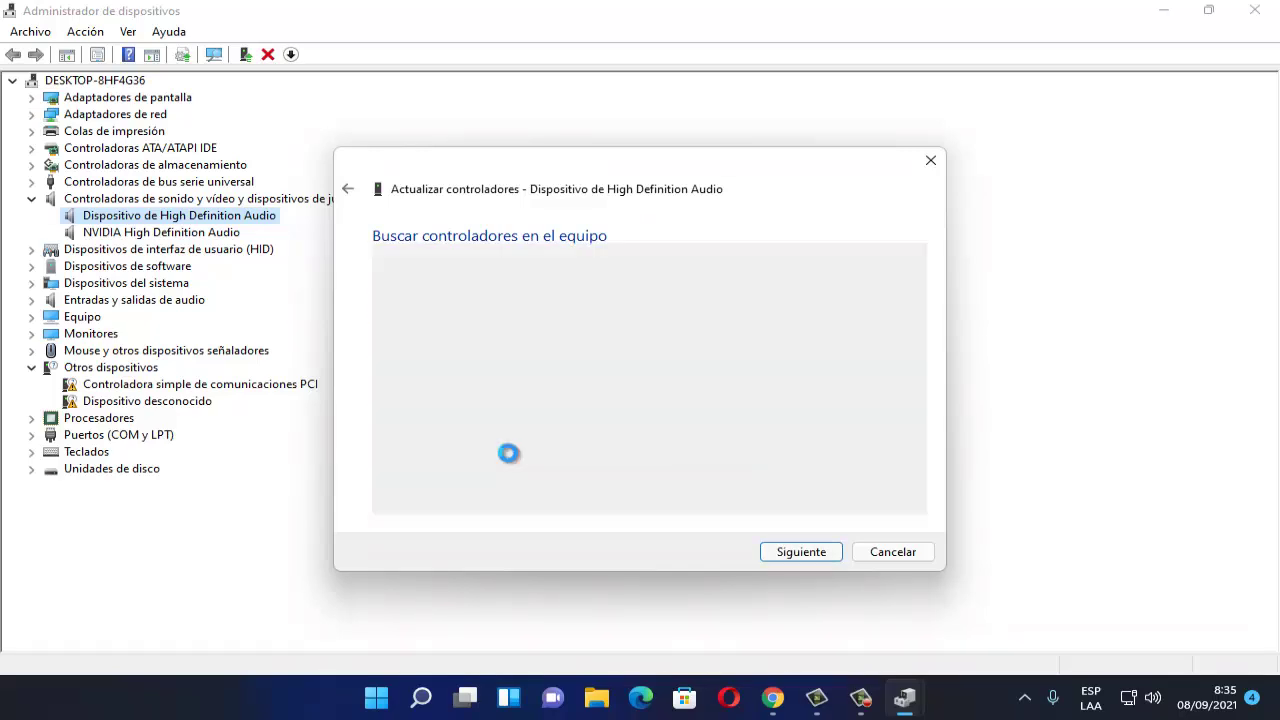
{"action": "left_click", "coordinate": [455, 392]}
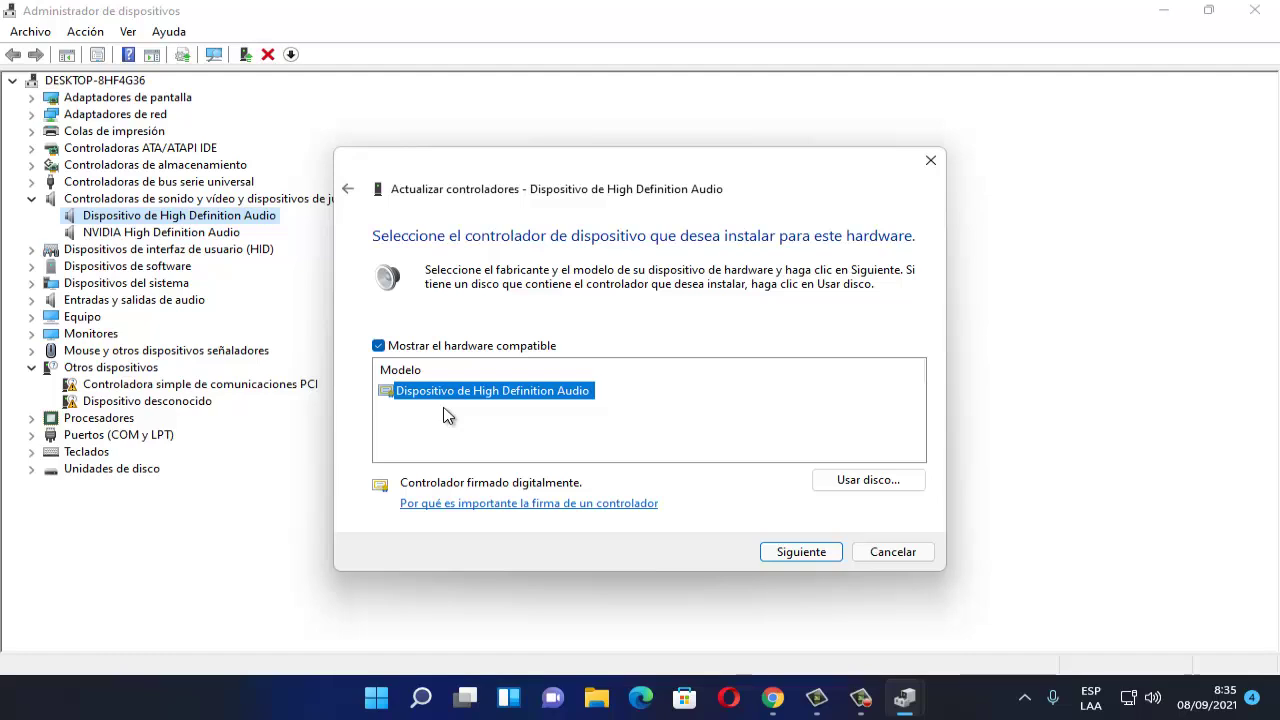
{"action": "left_click", "coordinate": [480, 435]}
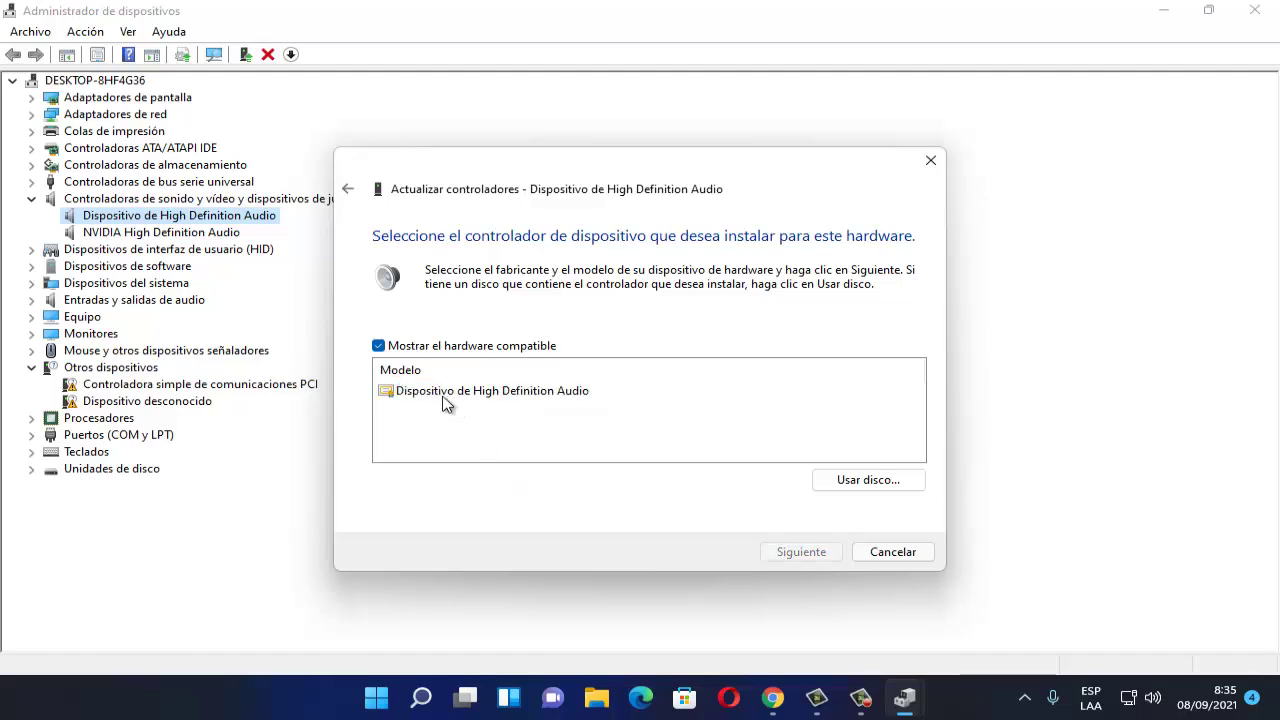
{"action": "left_click", "coordinate": [448, 396]}
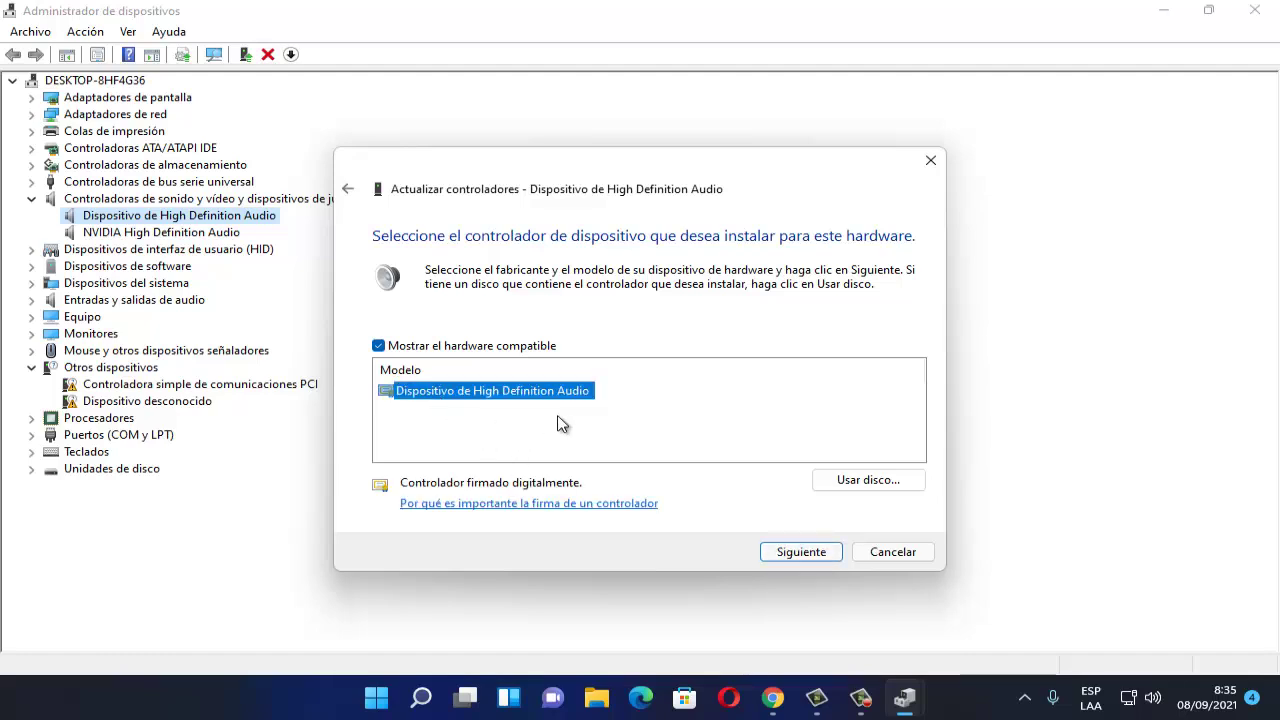
{"action": "left_click", "coordinate": [895, 555]}
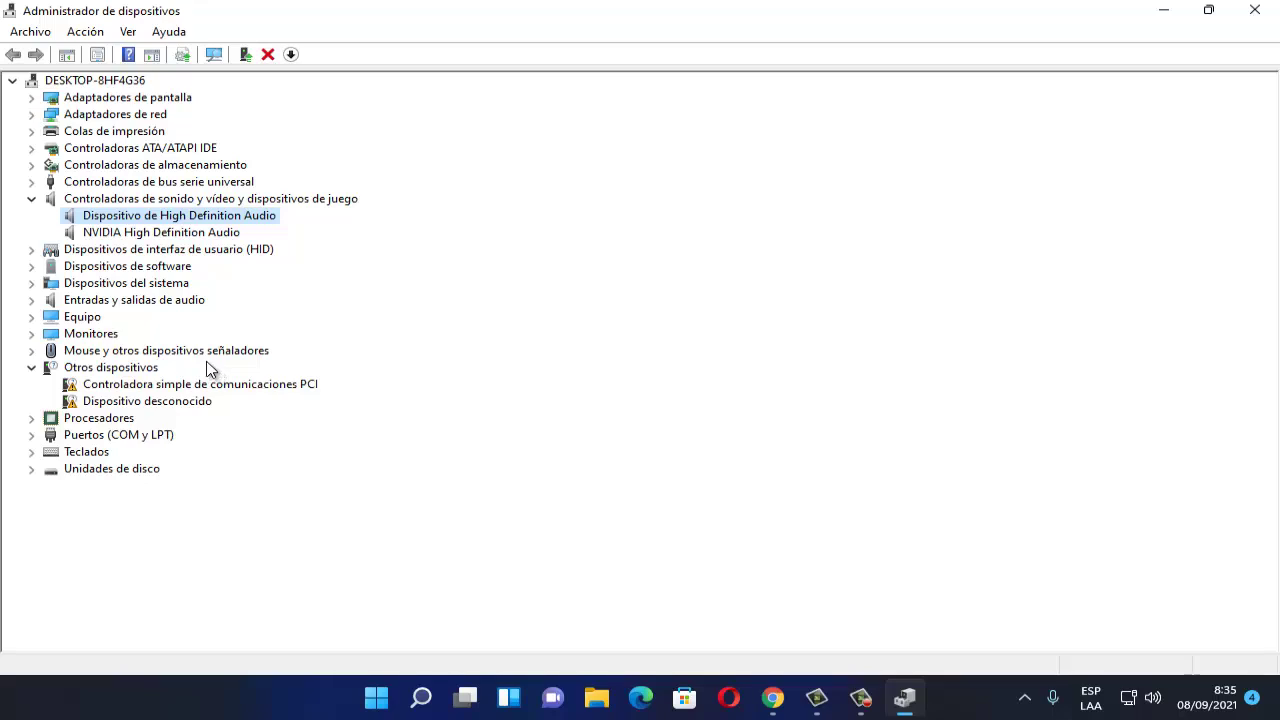
- Try a manual driver update for Altavoces under Entradas y salidas de audio, selecting Extremo de audio and cancelling before installation
{"action": "left_click", "coordinate": [32, 300]}
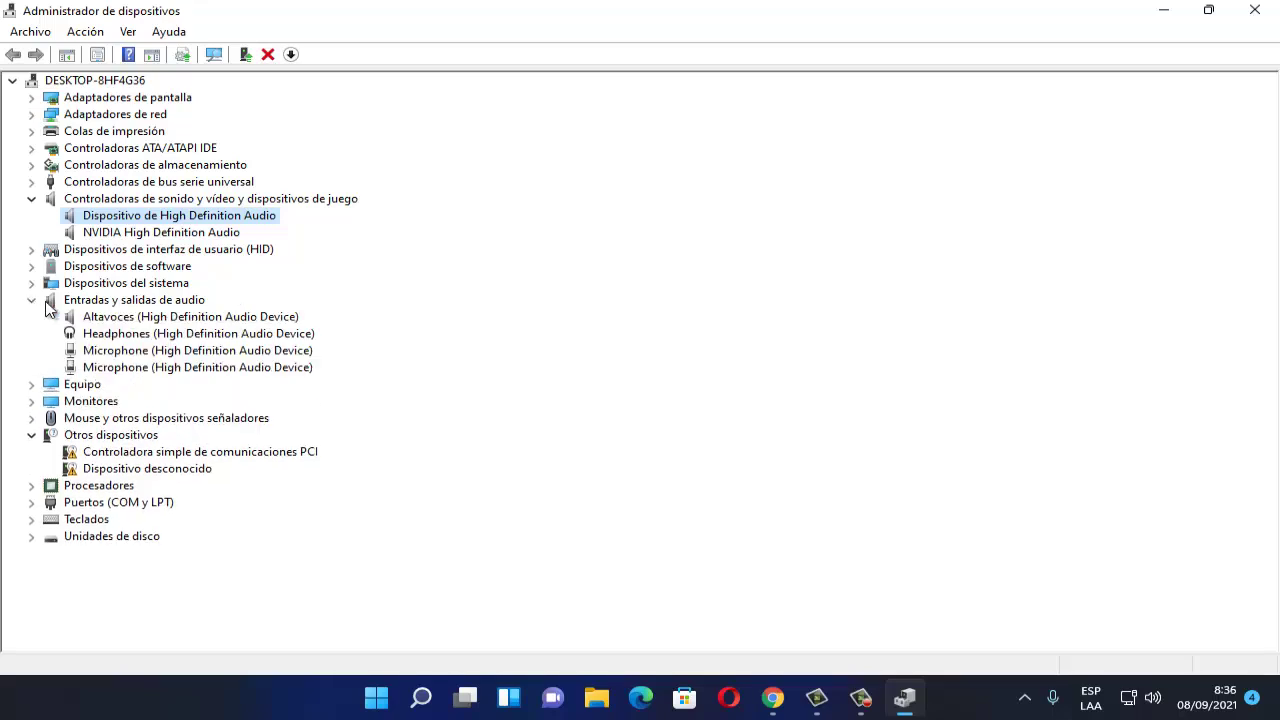
{"action": "right_click", "coordinate": [163, 320]}
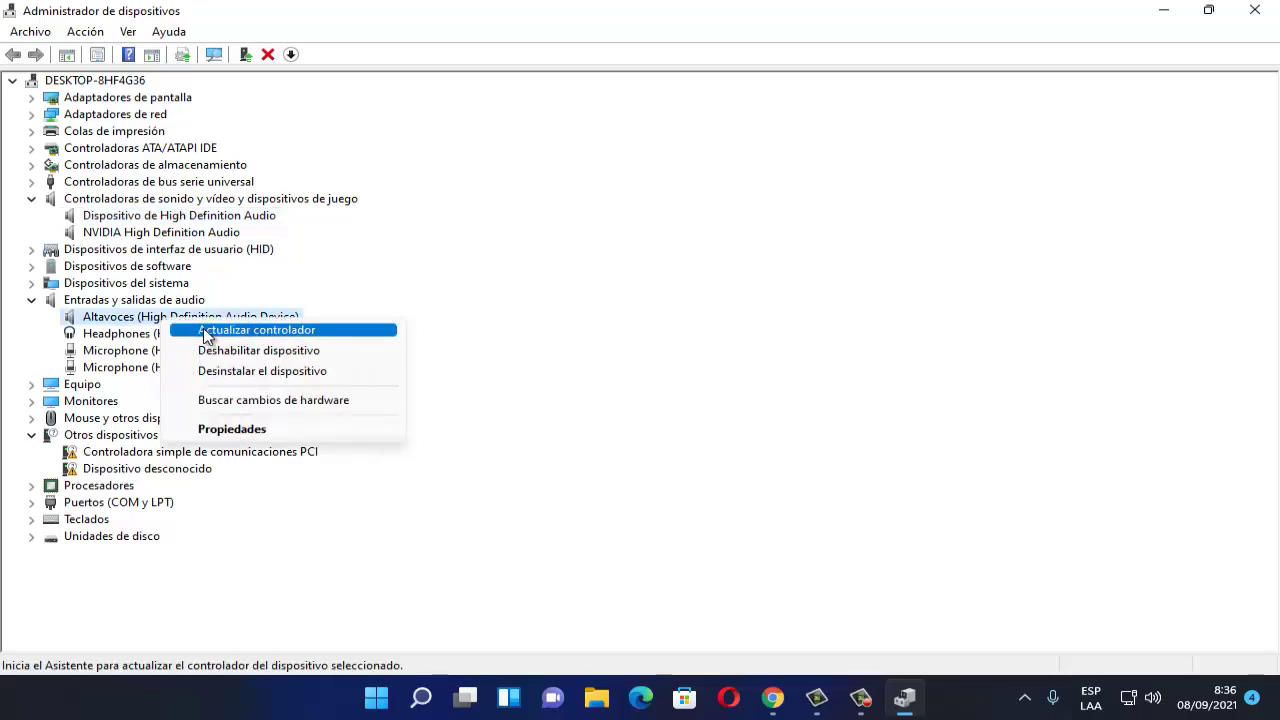
{"action": "left_click", "coordinate": [207, 333]}
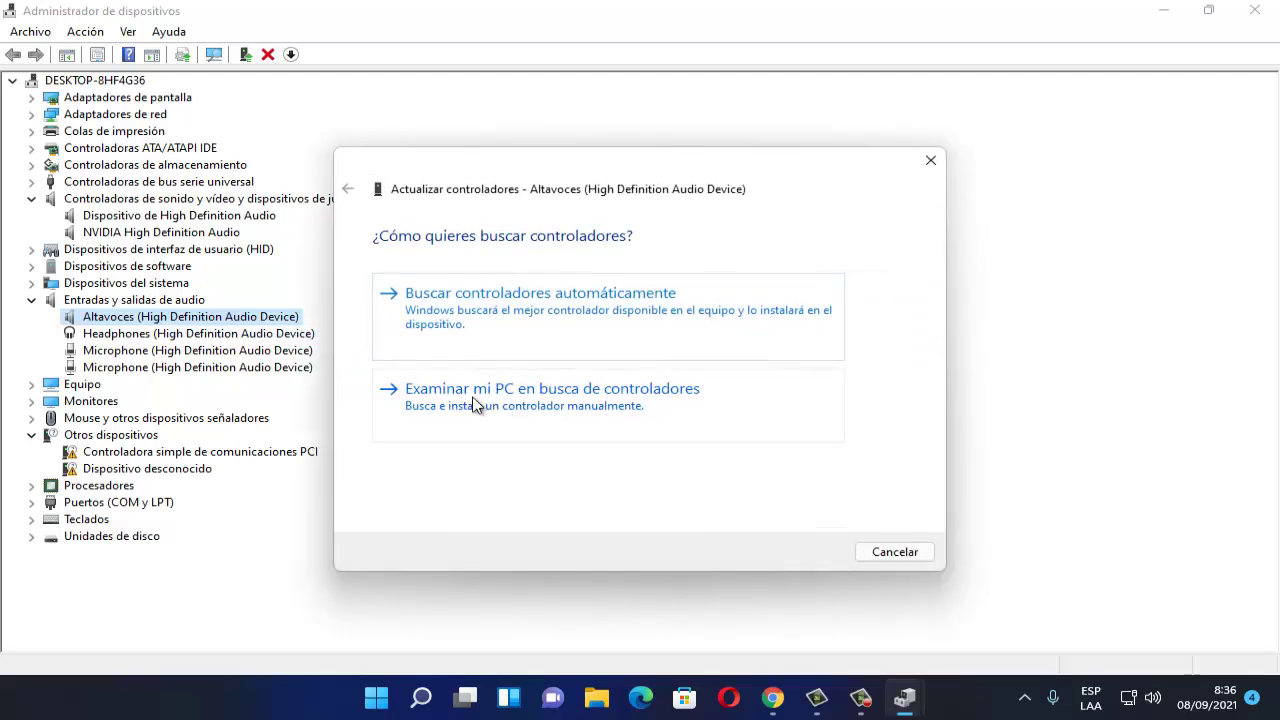
{"action": "left_click", "coordinate": [475, 403]}
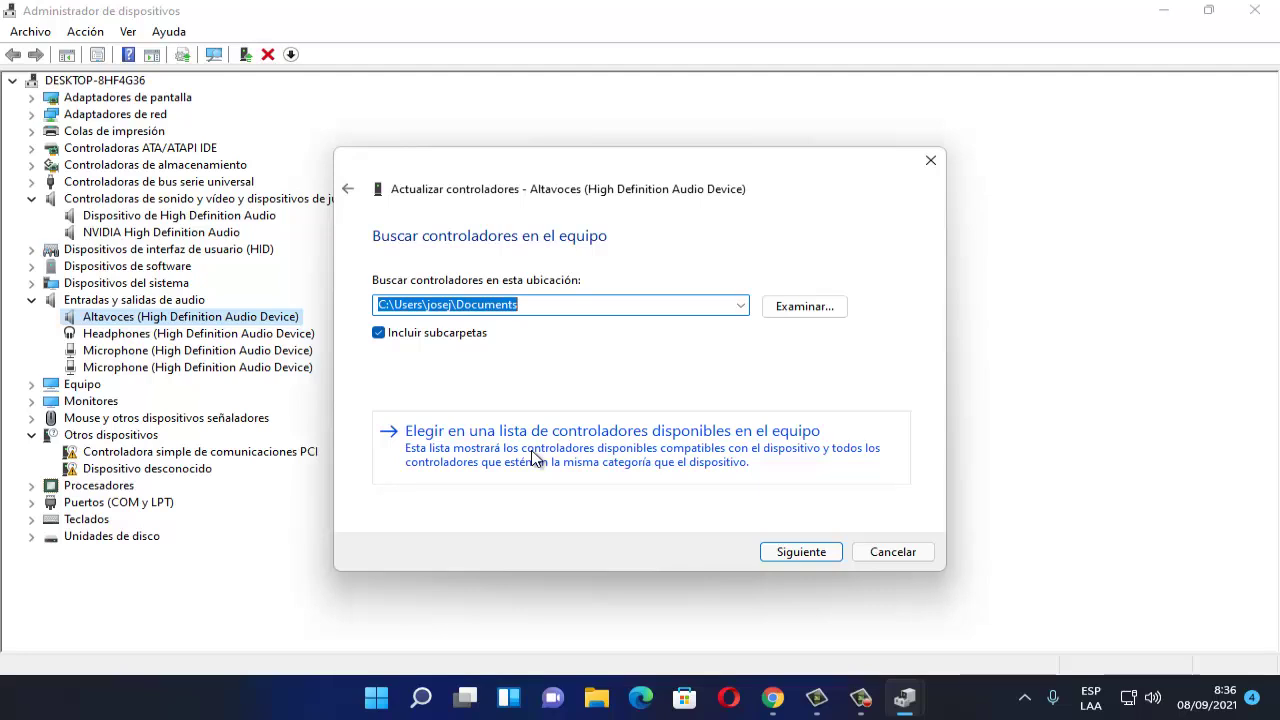
{"action": "left_click", "coordinate": [533, 455]}
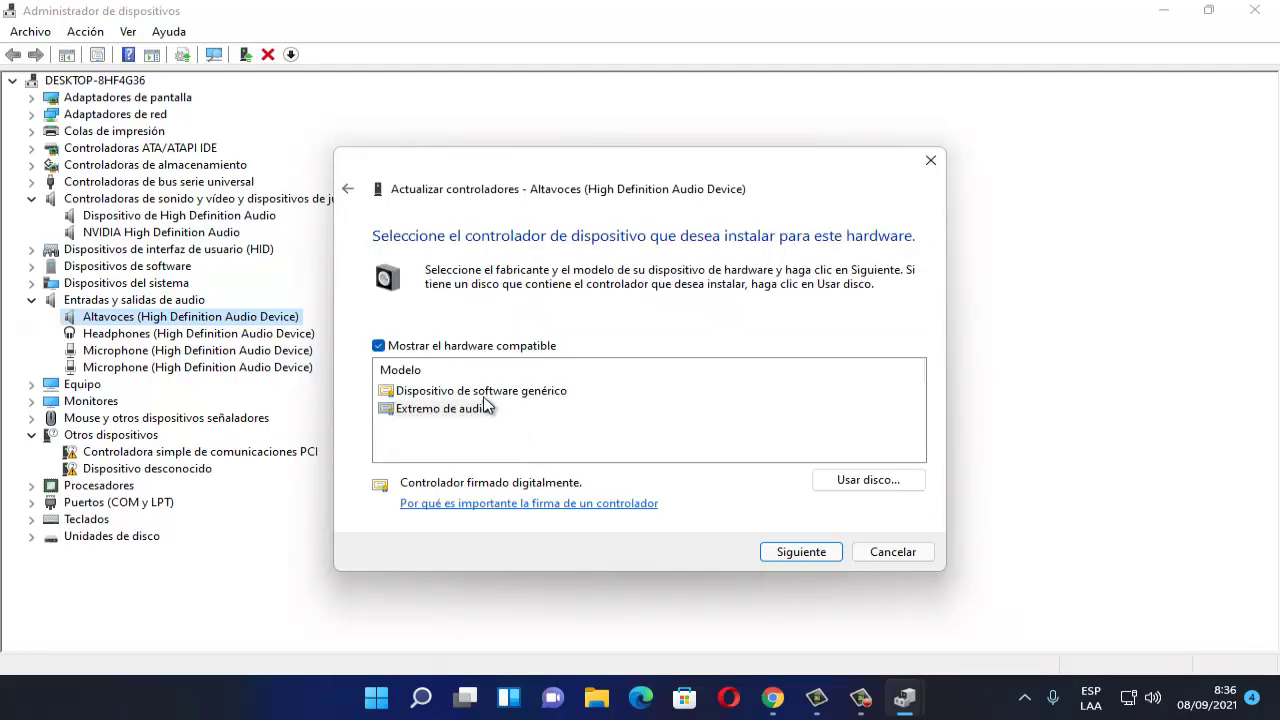
{"action": "left_click", "coordinate": [462, 411]}
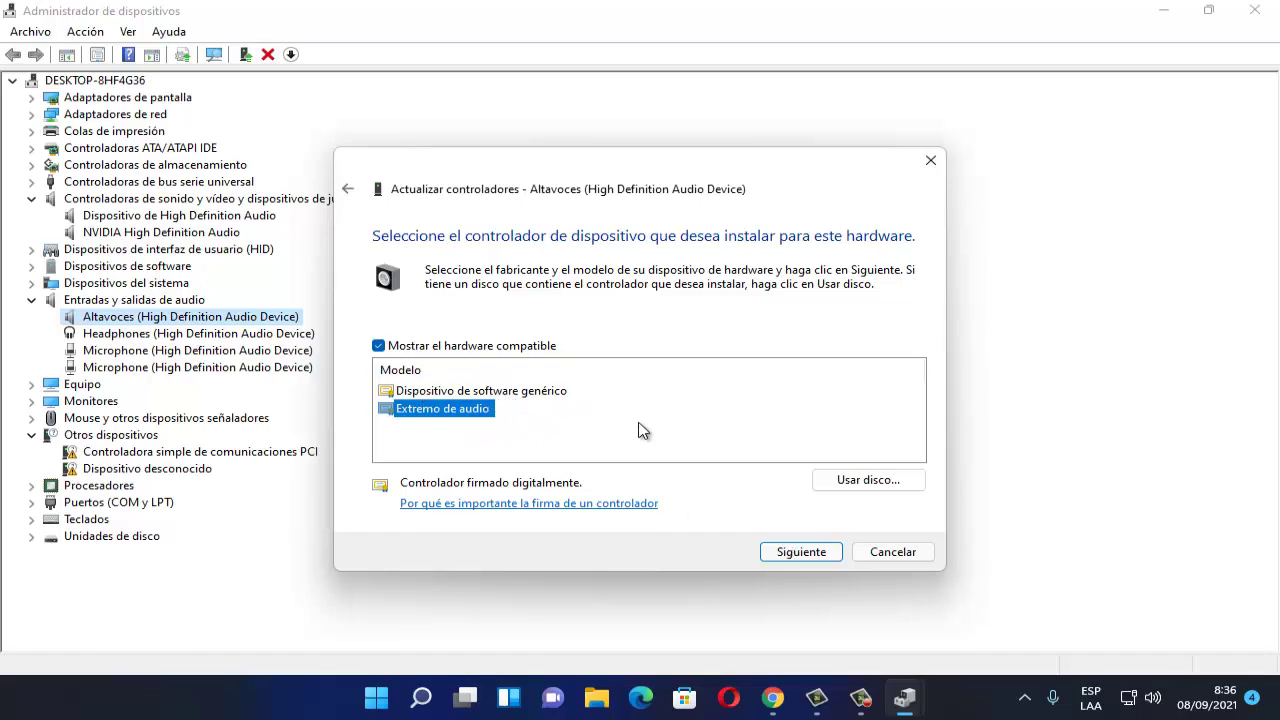
{"action": "left_click", "coordinate": [895, 555]}
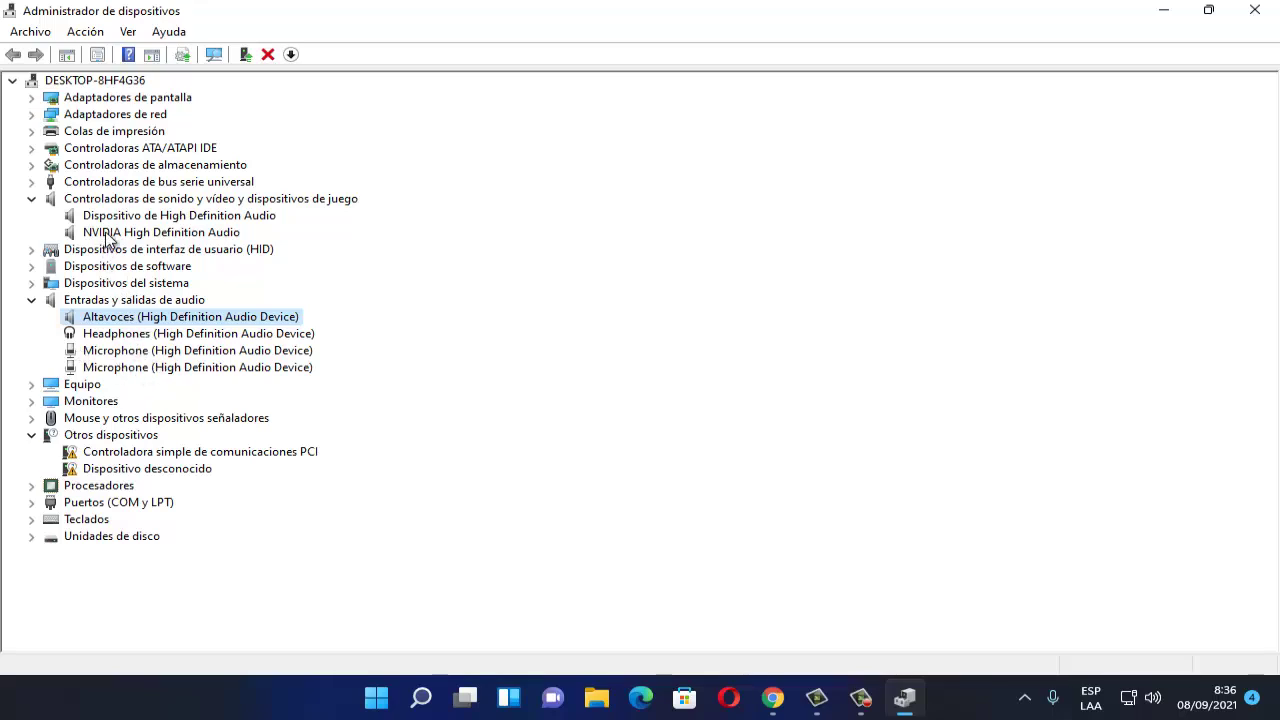
- Run an automatic driver search for Altavoces (High Definition Audio Device) and close the update wizard
{"action": "right_click", "coordinate": [131, 328]}
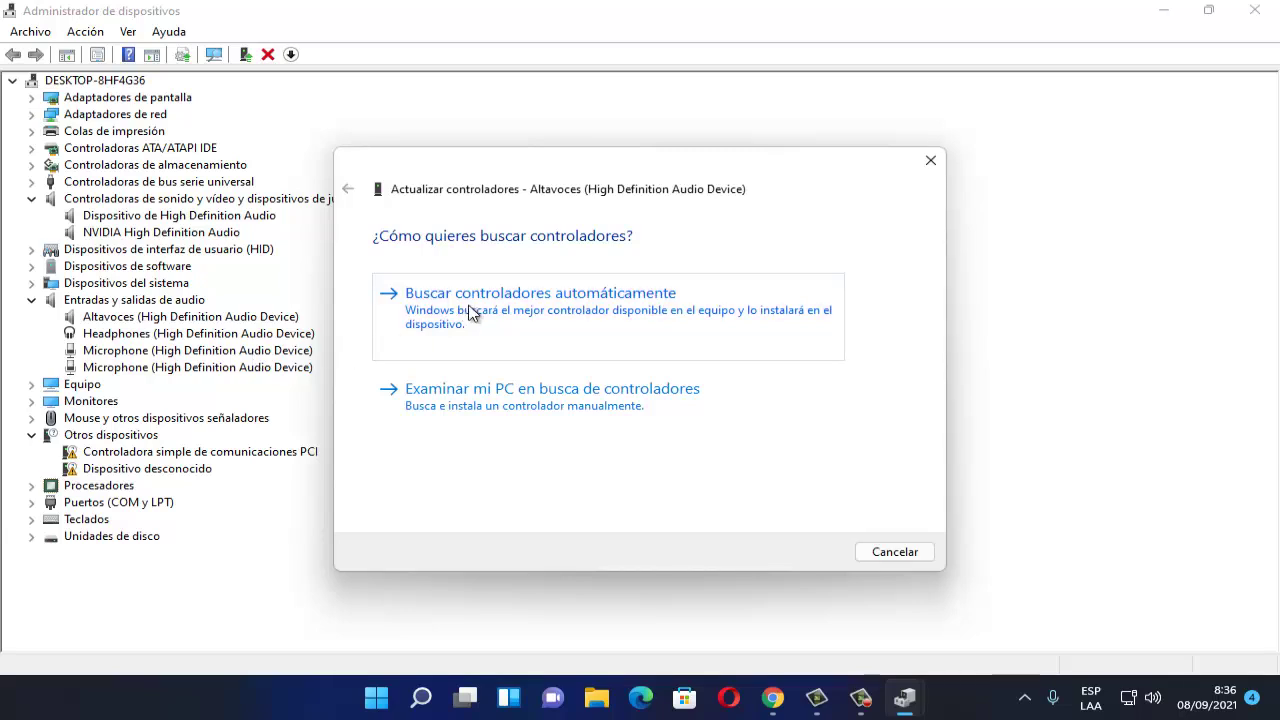
{"action": "left_click", "coordinate": [474, 313]}
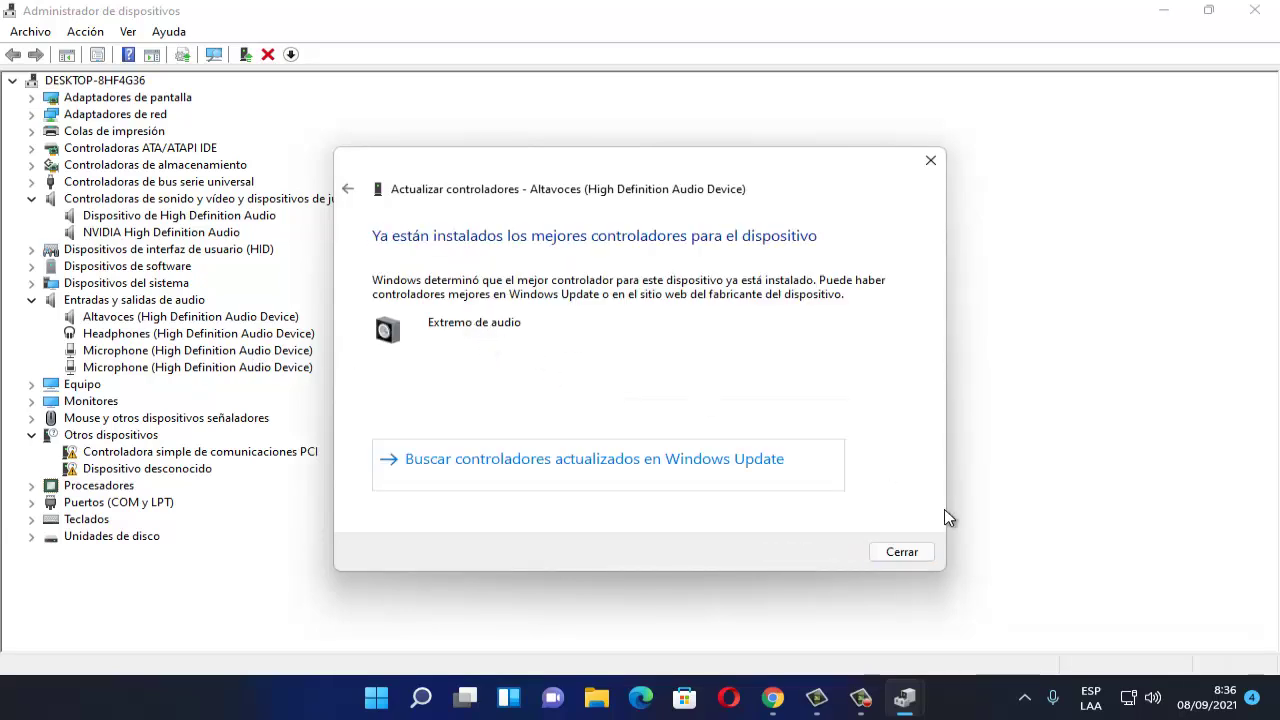
{"action": "left_click", "coordinate": [902, 552]}
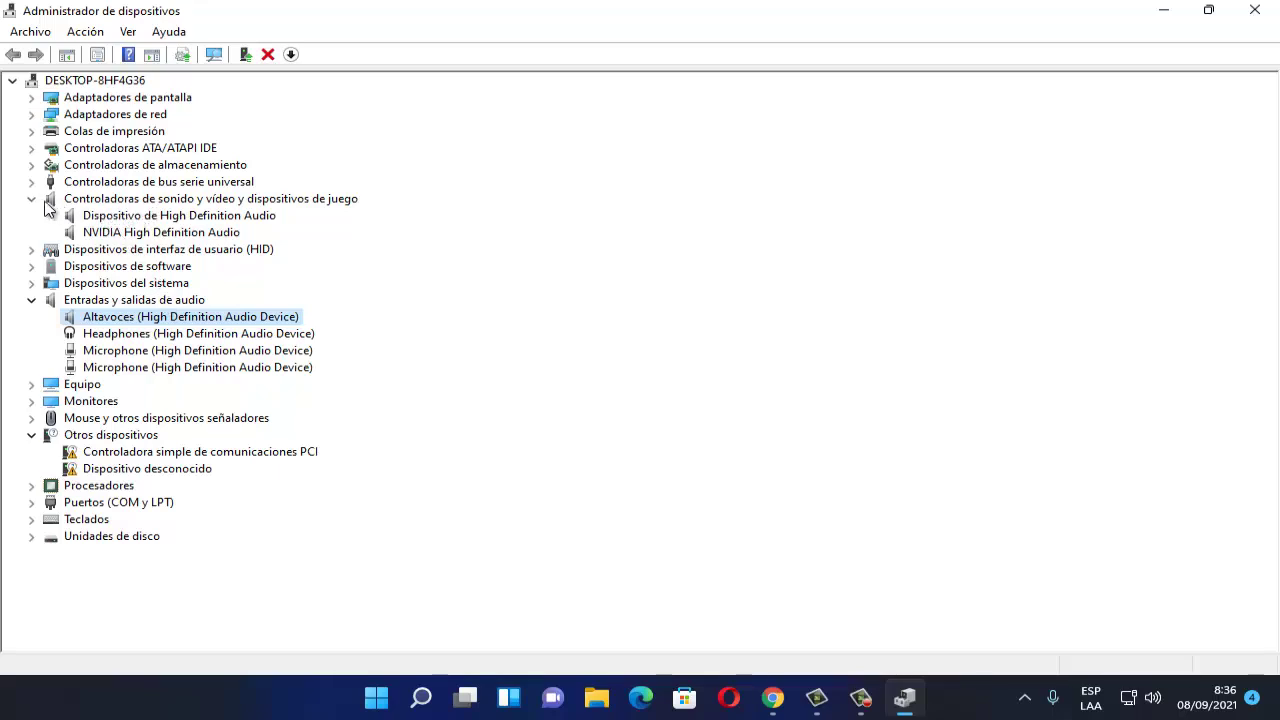
- Run an automatic driver search for Dispositivo de High Definition Audio, then close the update wizard and Device Manager
{"action": "left_click", "coordinate": [205, 218]}
{"action": "right_click", "coordinate": [210, 219]}
{"action": "left_click", "coordinate": [228, 228]}
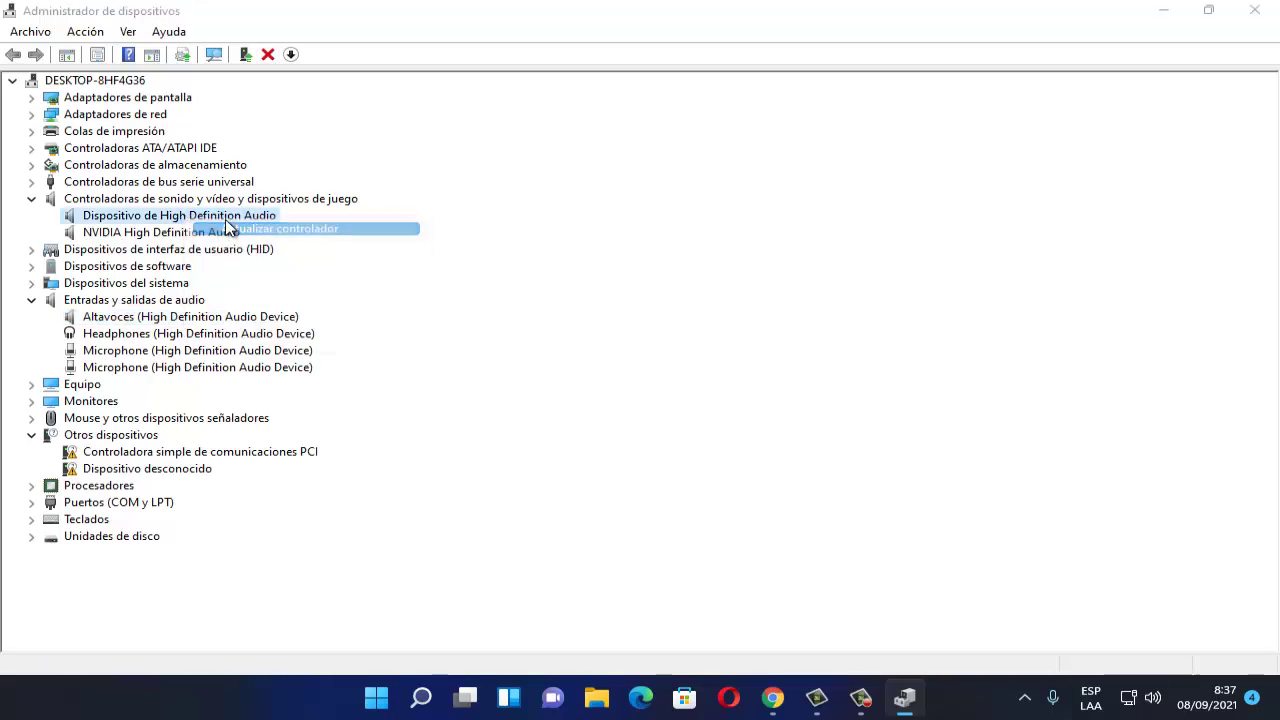
{"action": "left_click", "coordinate": [462, 316]}
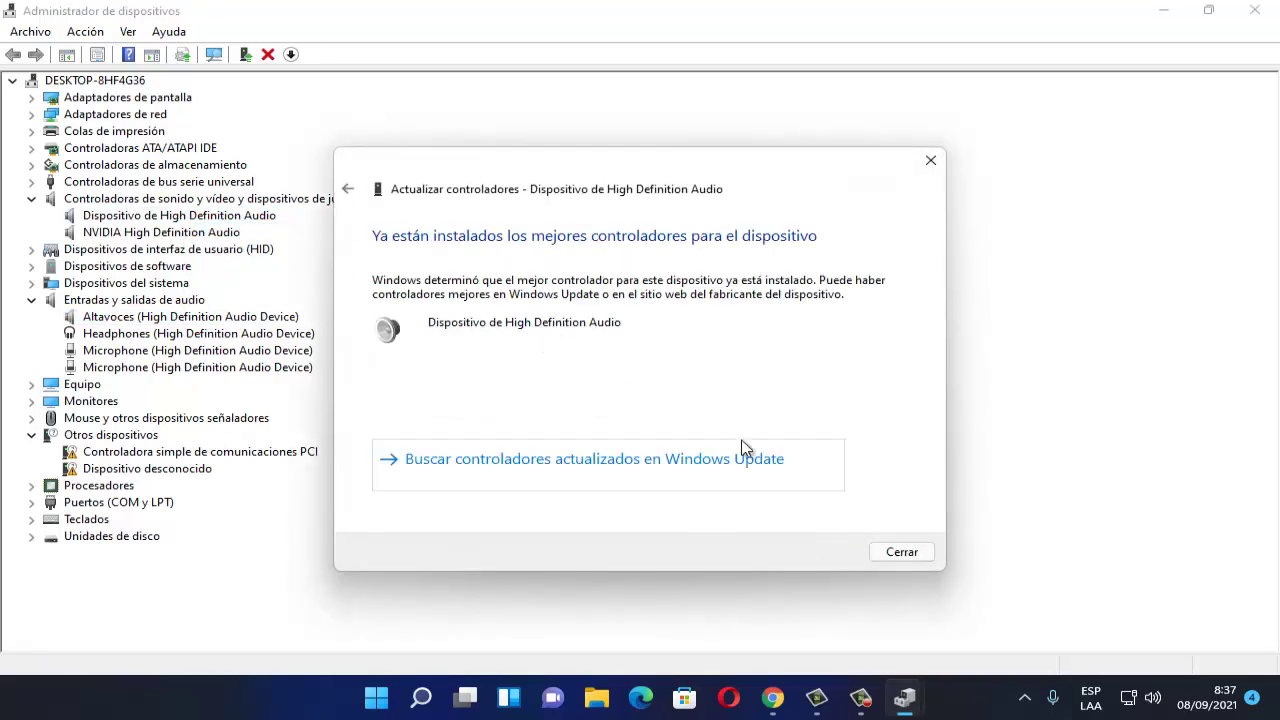
{"action": "left_click", "coordinate": [914, 556]}
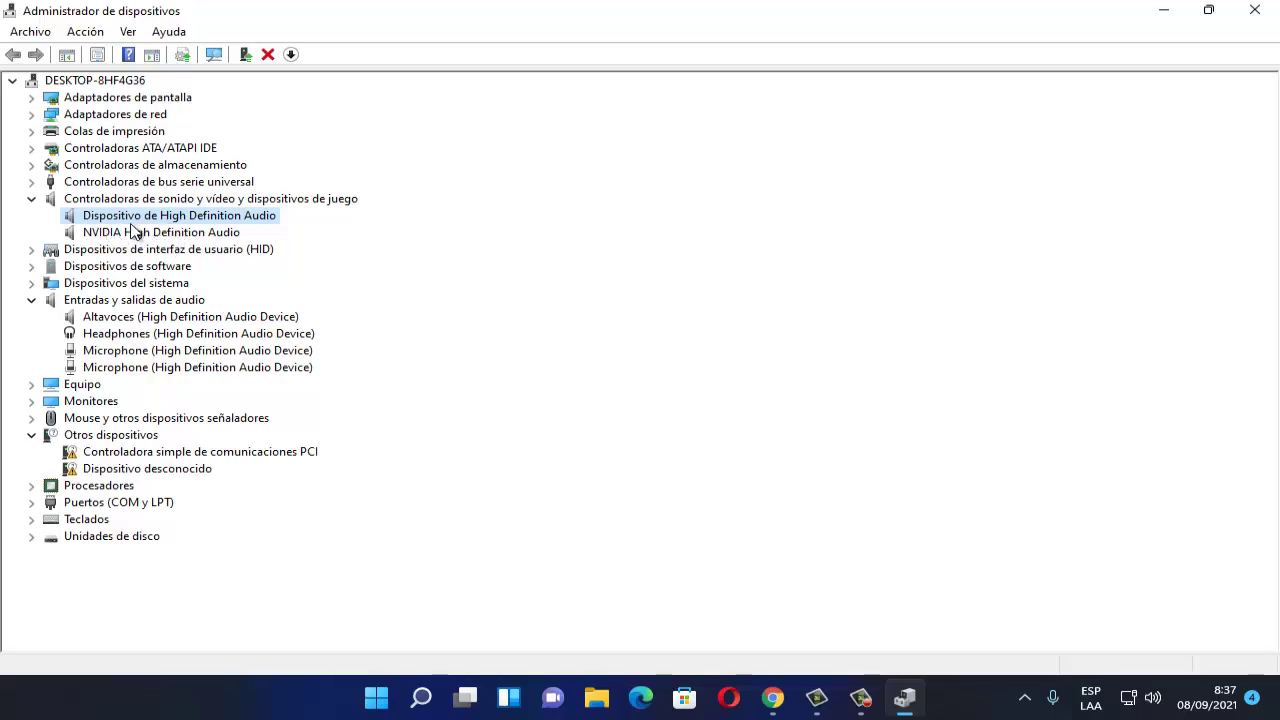
{"action": "left_click", "coordinate": [1274, 8]}
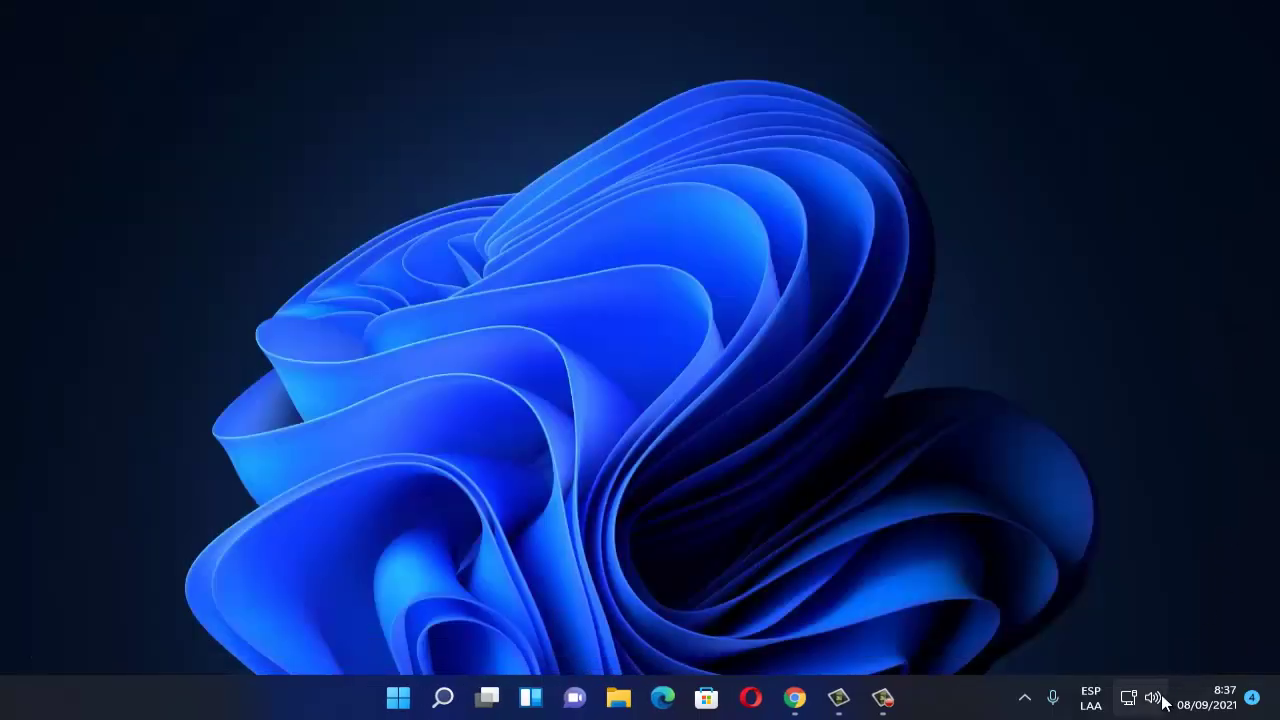
- Try the Windows sound troubleshooter from the taskbar's volume control, cancelling it while it detects audio playback problems
{"action": "right_click", "coordinate": [1163, 703]}
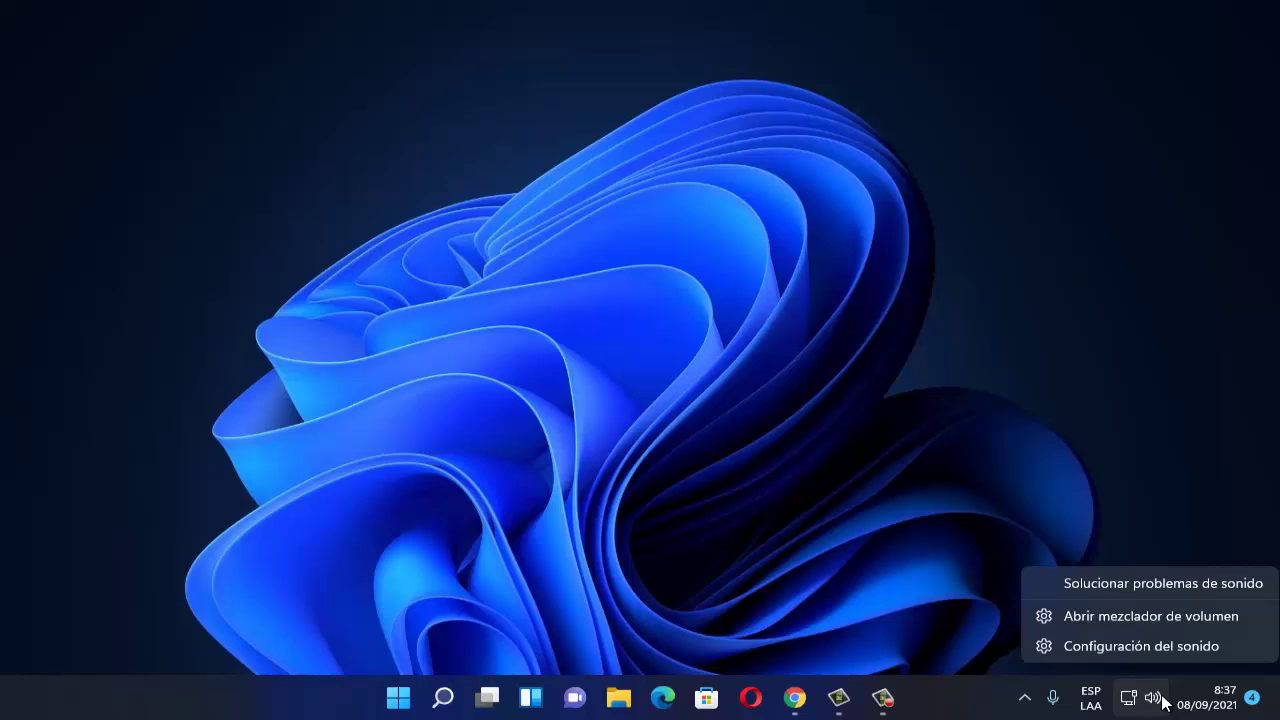
{"action": "left_click", "coordinate": [1158, 590]}
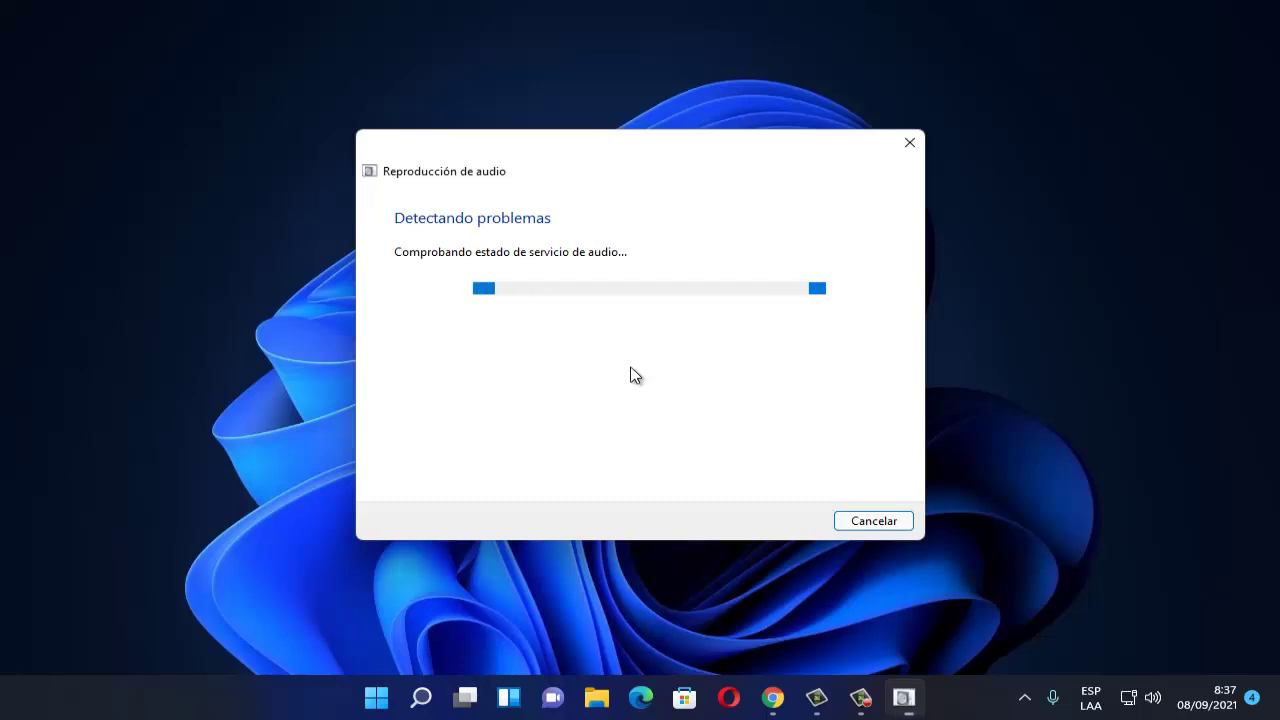
{"action": "left_click", "coordinate": [858, 520]}
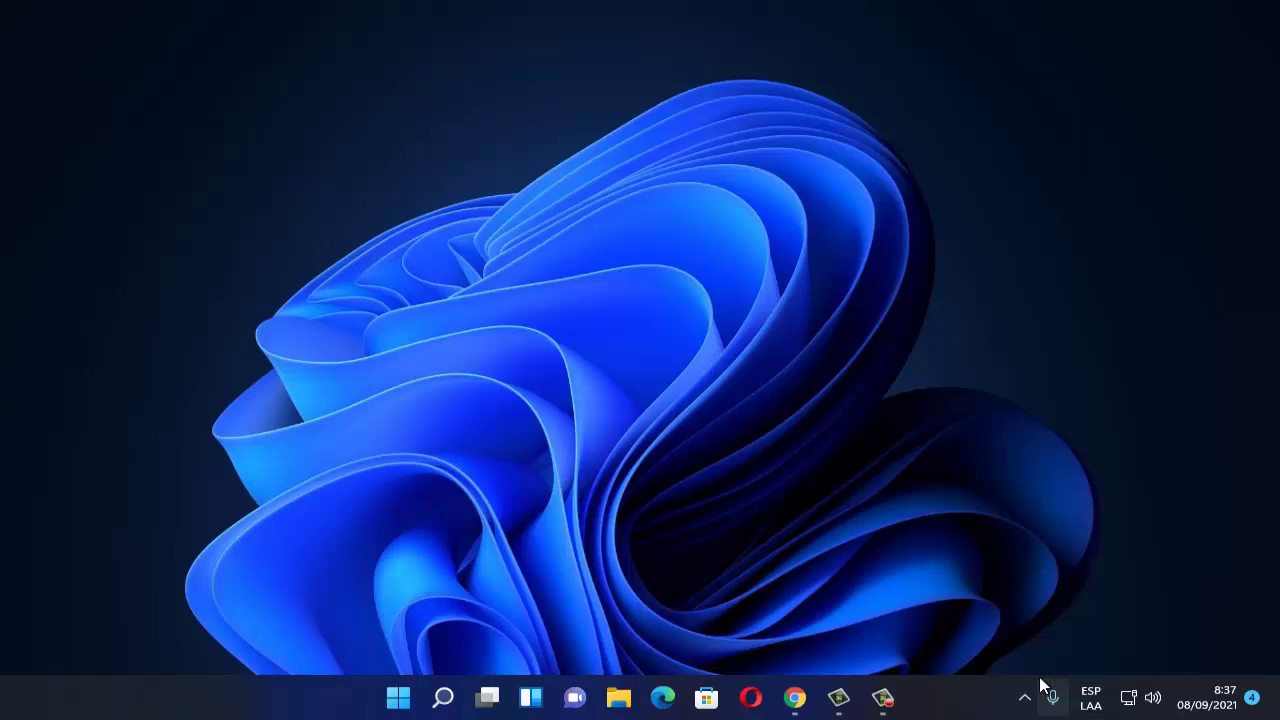
- Search Windows for "solucion" and open the Solucionar otros problemas settings page
{"action": "left_click", "coordinate": [445, 700]}
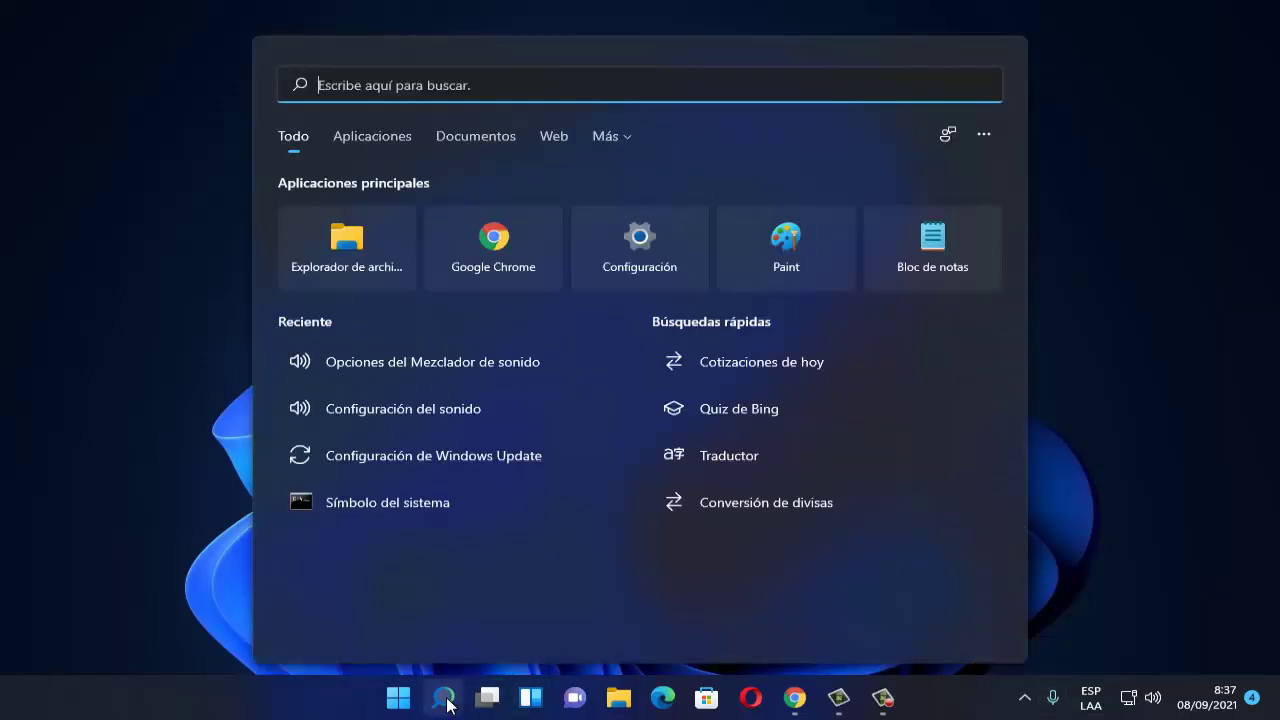
{"action": "type", "text": "solucion"}
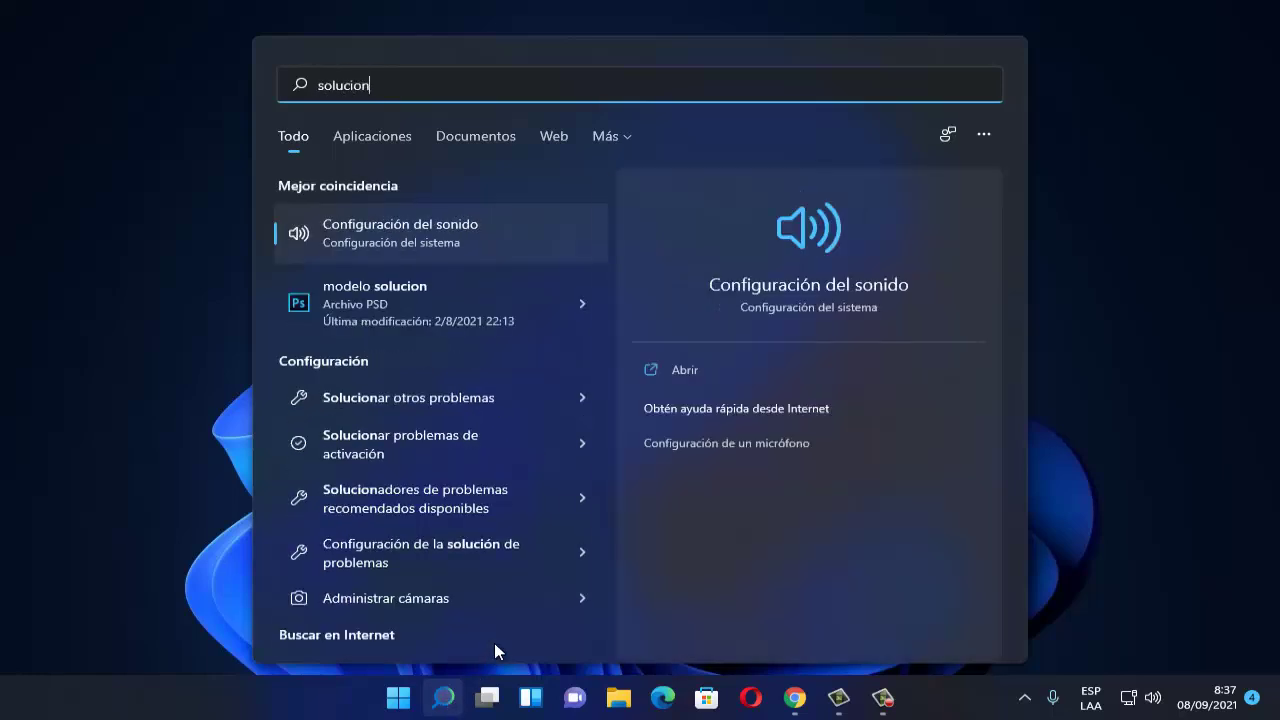
{"action": "left_click", "coordinate": [447, 401]}
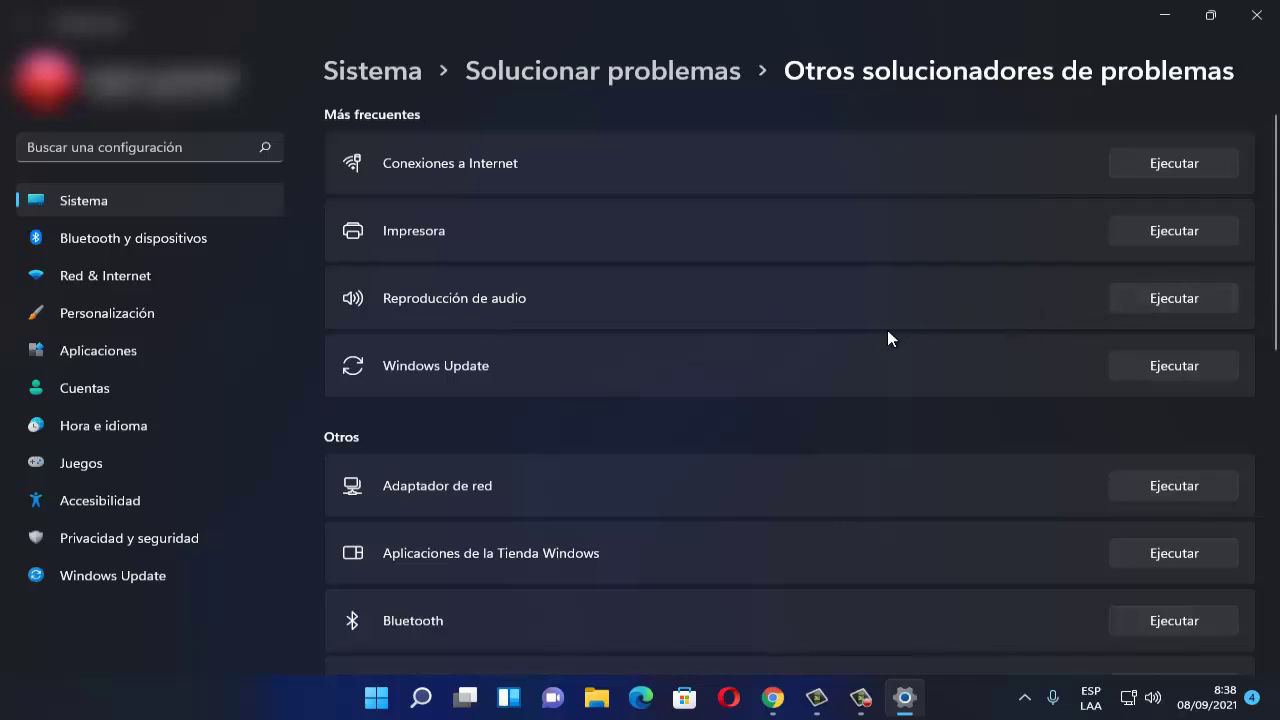
- Look through the list of other troubleshooters, including the audio playback and recording entries, and close the settings window
{"action": "scroll", "coordinate": [889, 338], "scroll_direction": "down", "scroll_amount": 3}
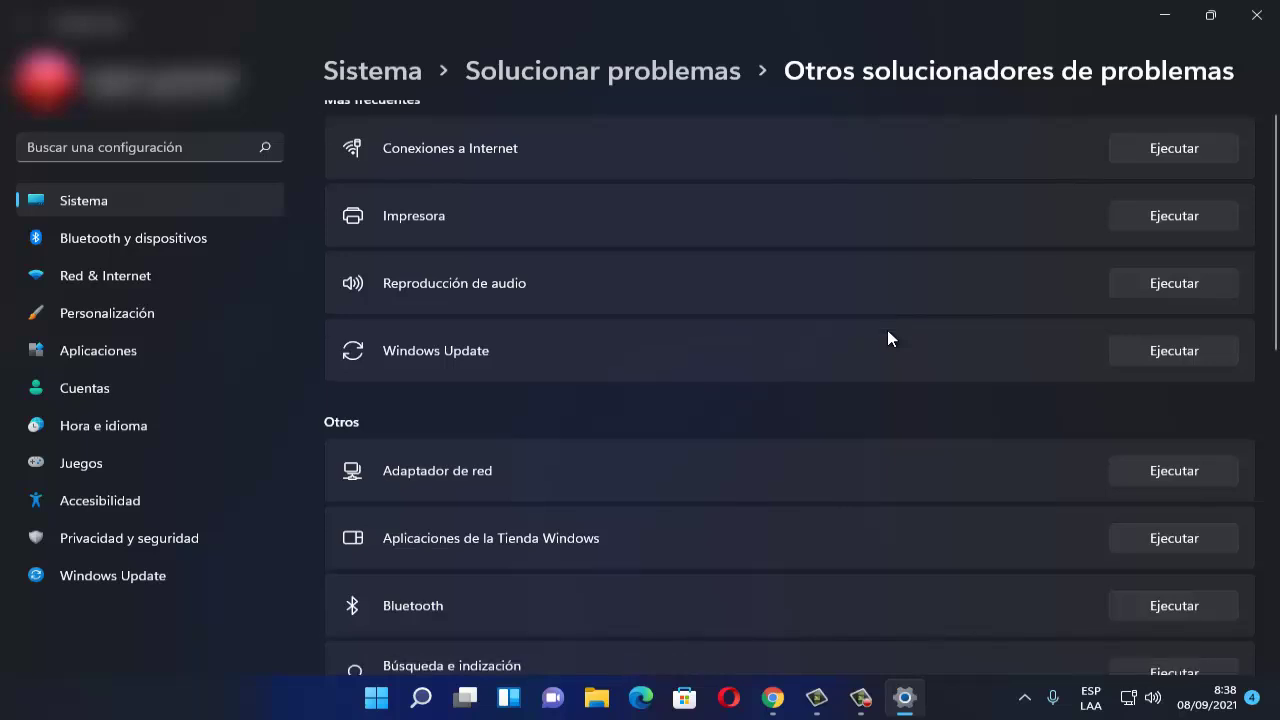
{"action": "scroll", "coordinate": [888, 350], "scroll_direction": "down", "scroll_amount": 1}
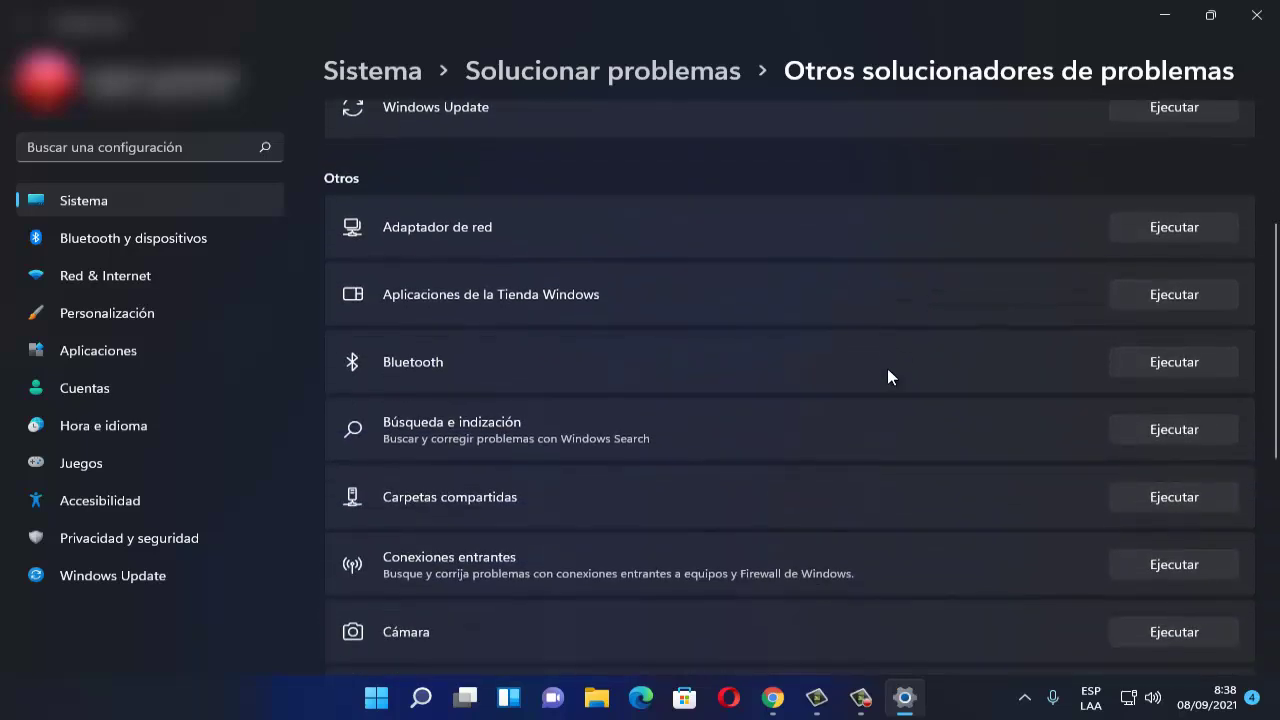
{"action": "scroll", "coordinate": [888, 371], "scroll_direction": "down", "scroll_amount": 5}
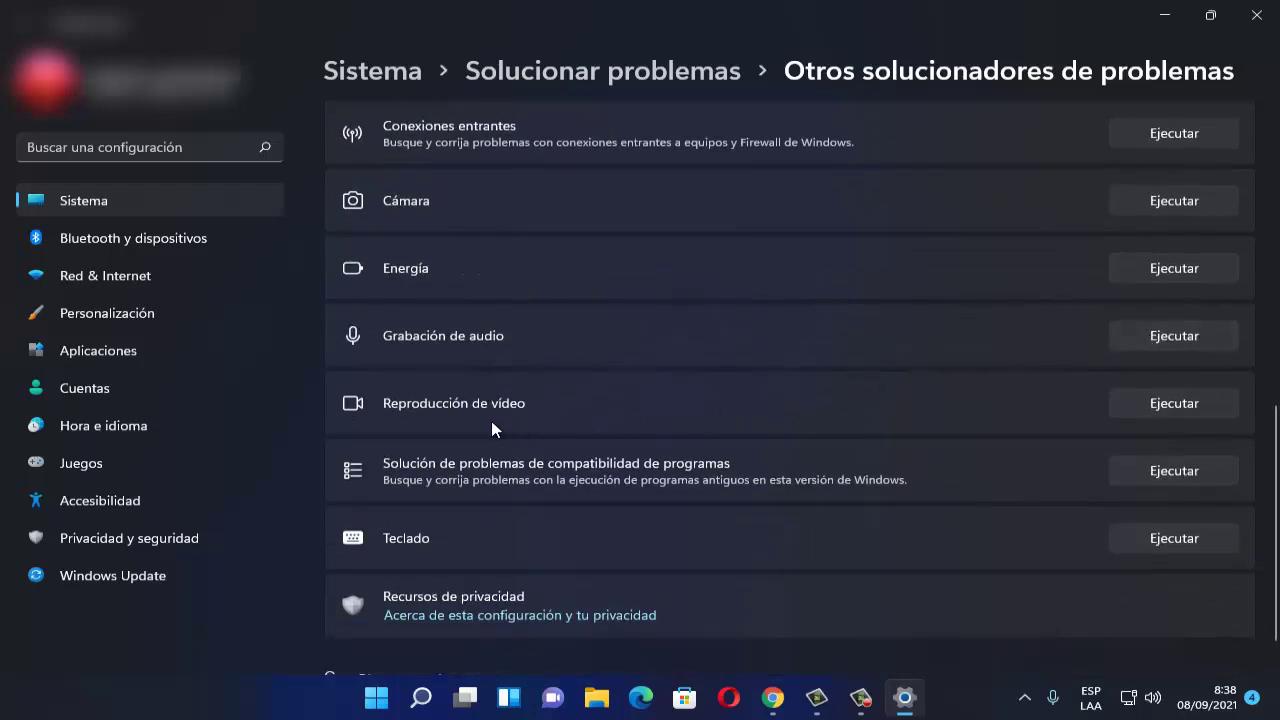
{"action": "scroll", "coordinate": [499, 412], "scroll_direction": "down", "scroll_amount": 1}
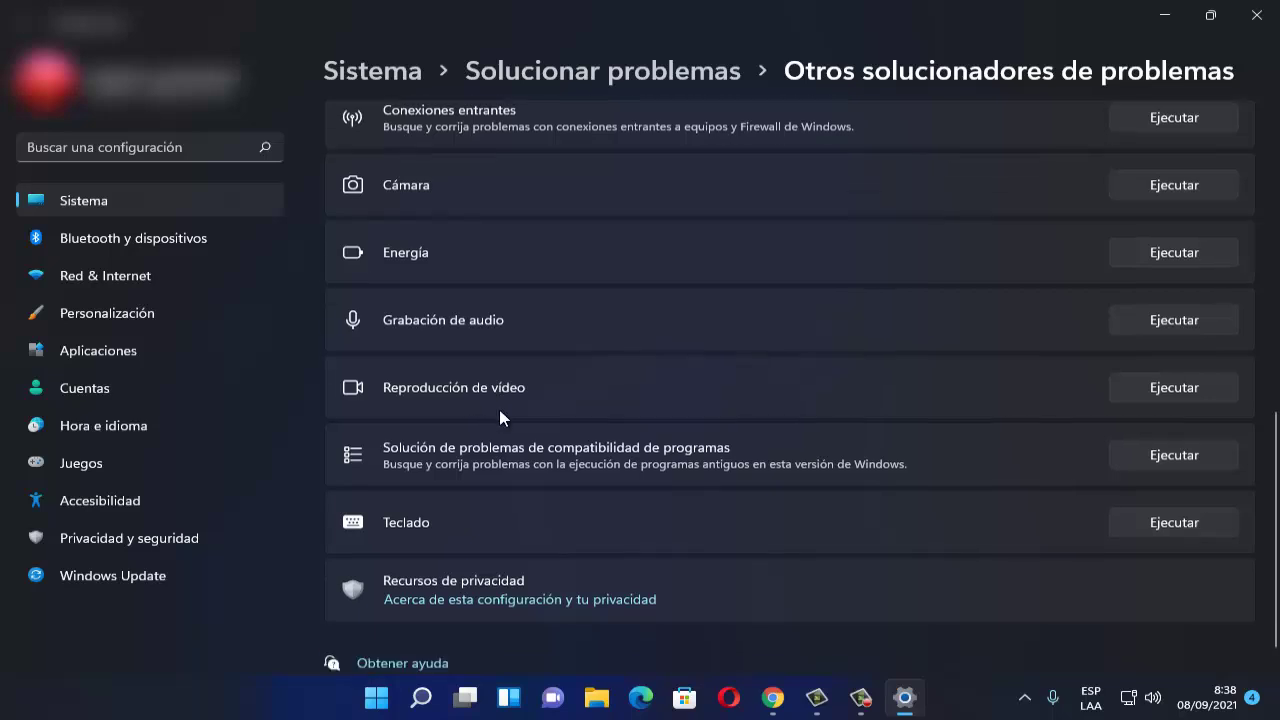
{"action": "scroll", "coordinate": [704, 389], "scroll_direction": "up", "scroll_amount": 3}
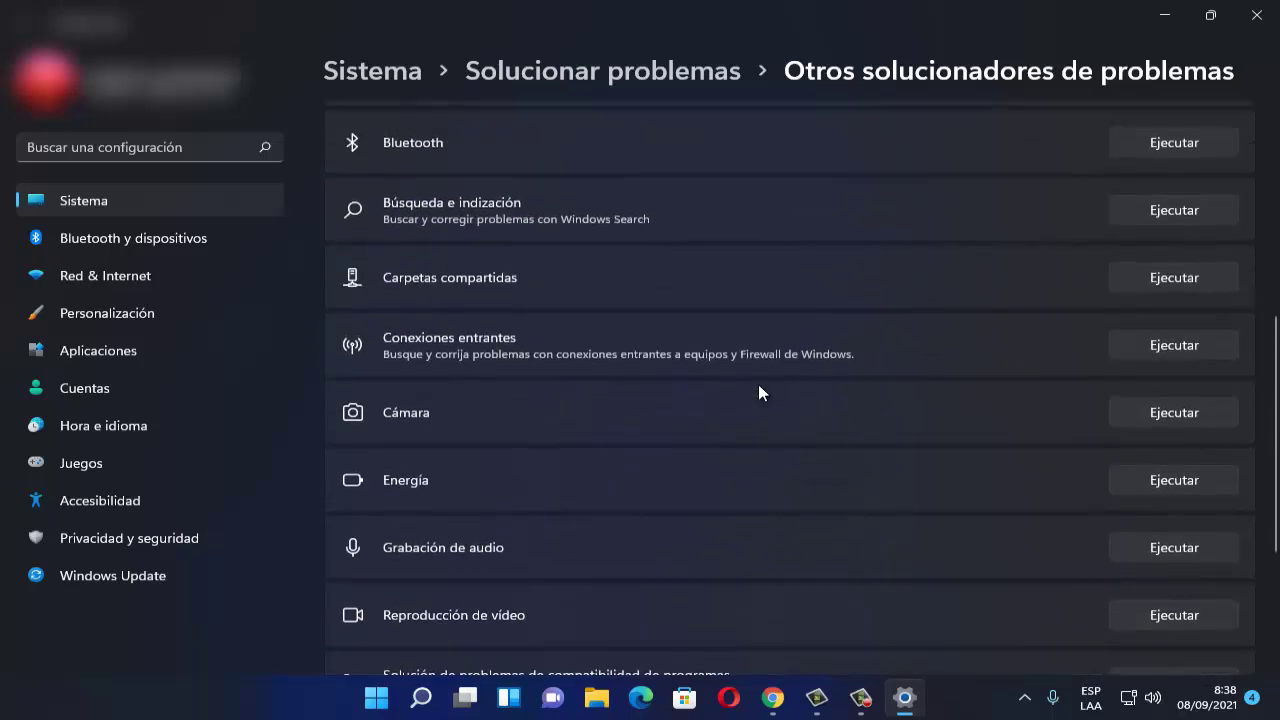
{"action": "left_click", "coordinate": [1257, 15]}
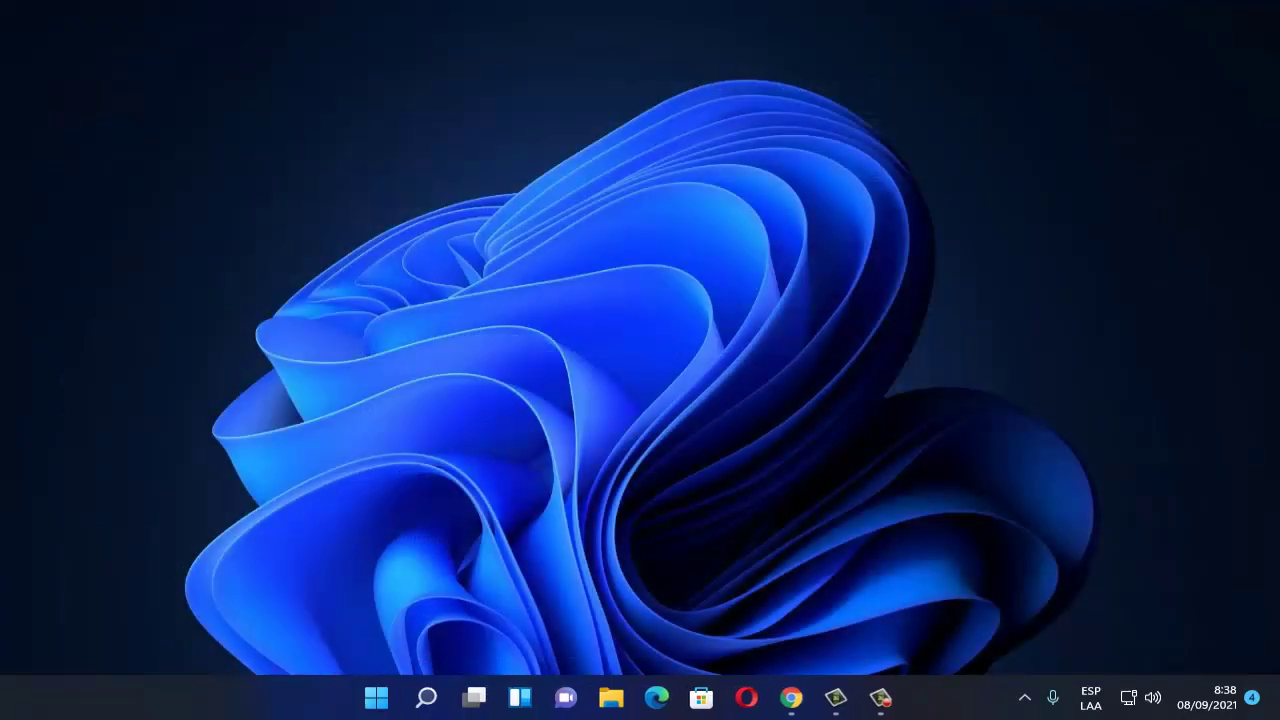